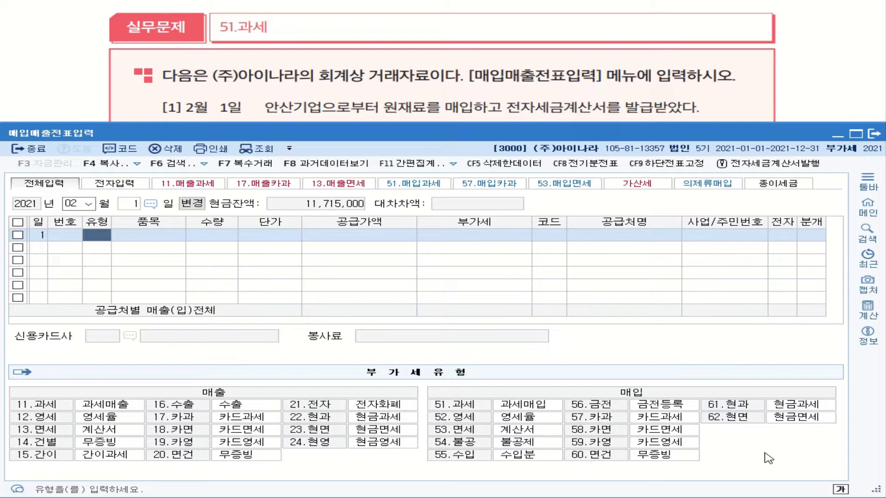
Step: Start the February 1 purchase entry as type 51.과세 with item 원재료, quantity 50 and unit price 80,000
text(51)
key(Return)
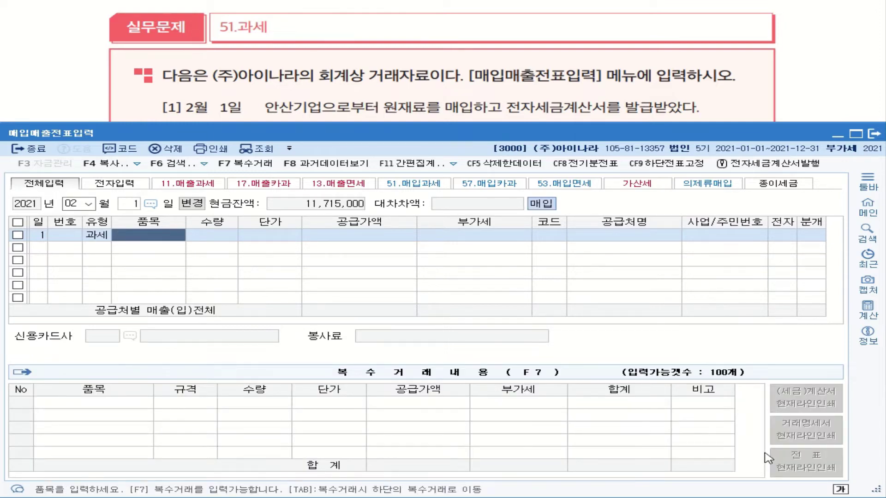
text(ㅇ)
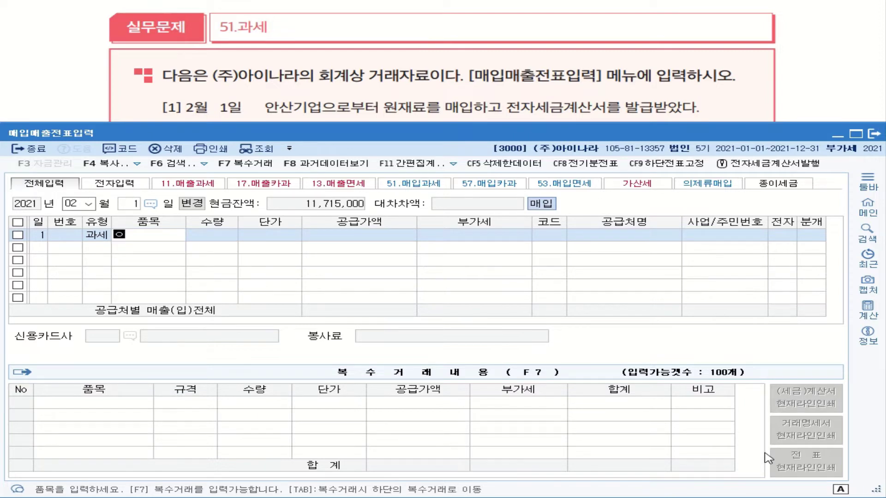
text(원재료)
key(Return)
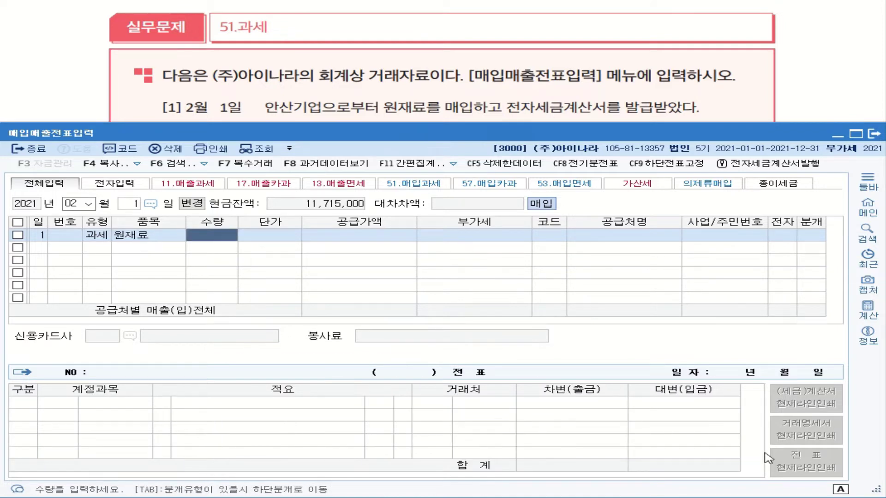
text(50)
key(Return)
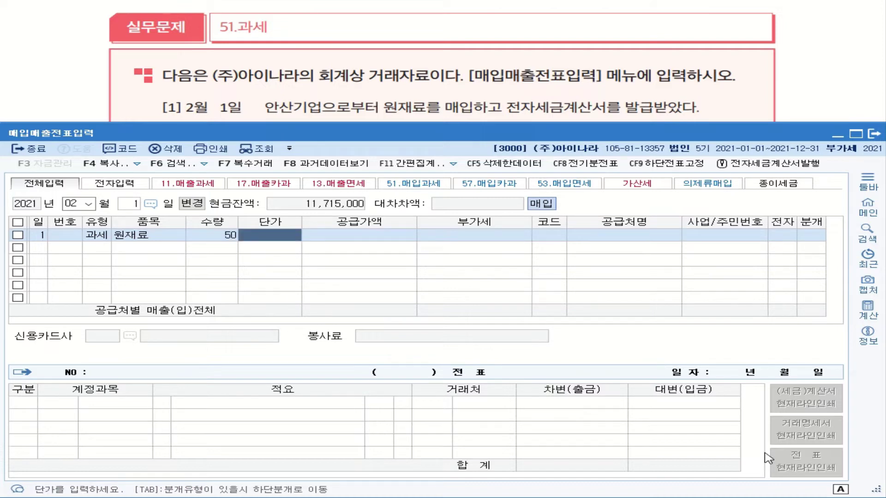
text(800000)
key(Return)
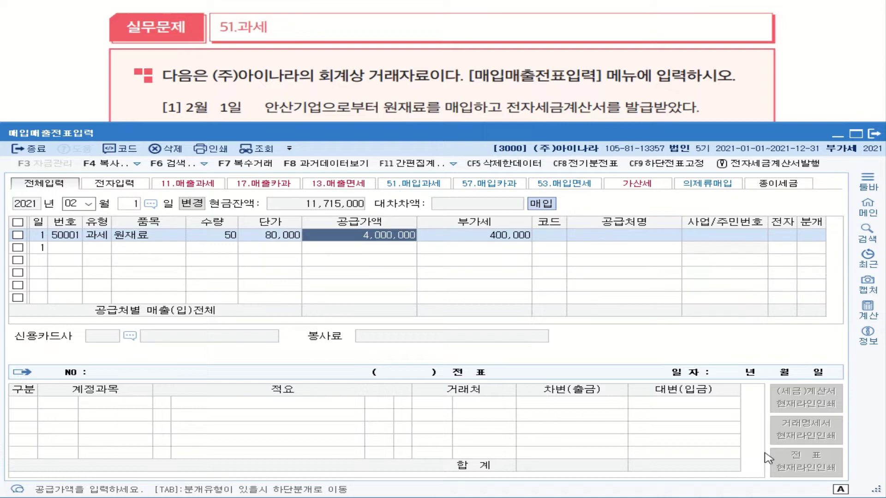
Step: Look up 안산 in the supplier code field and assign 안산기업 as the supplier of the February 1 purchase
click(553, 239)
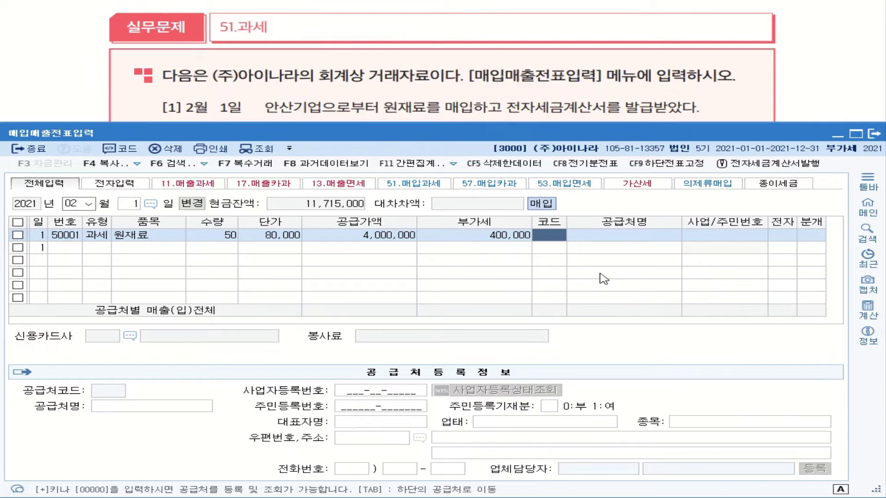
text(안ㅅ)
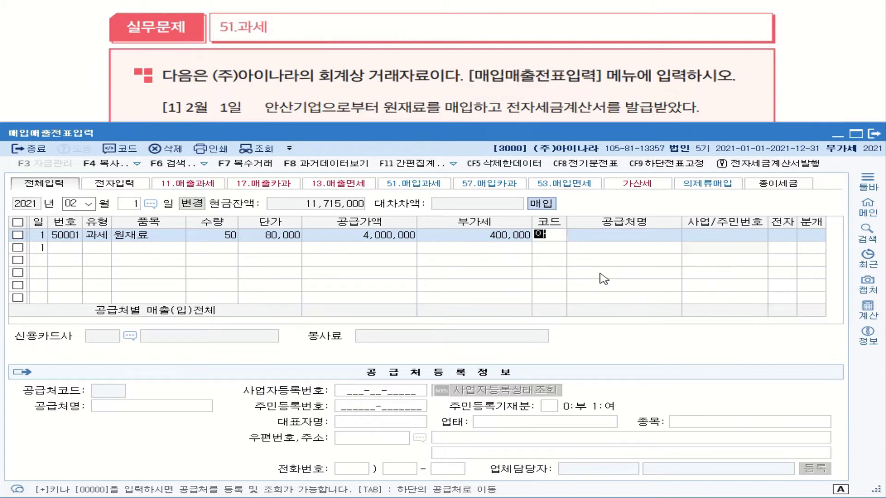
text(ㅏㄴ)
key(Return)
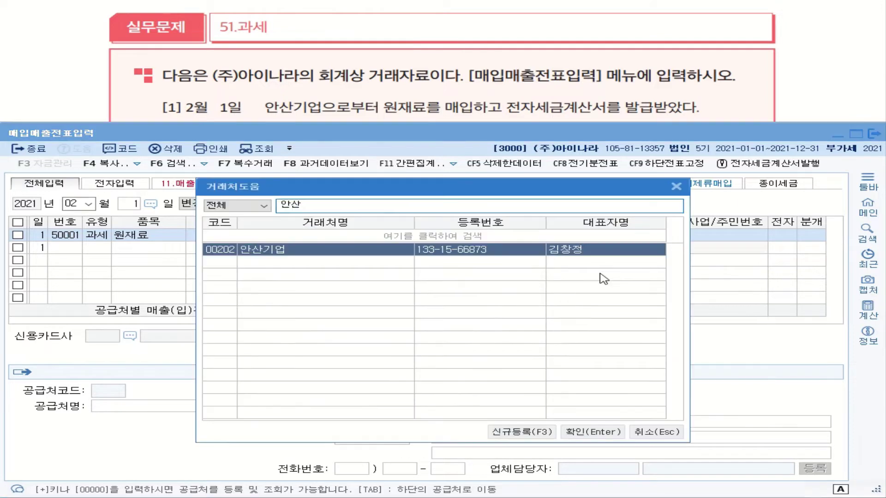
key(Return)
key(Return)
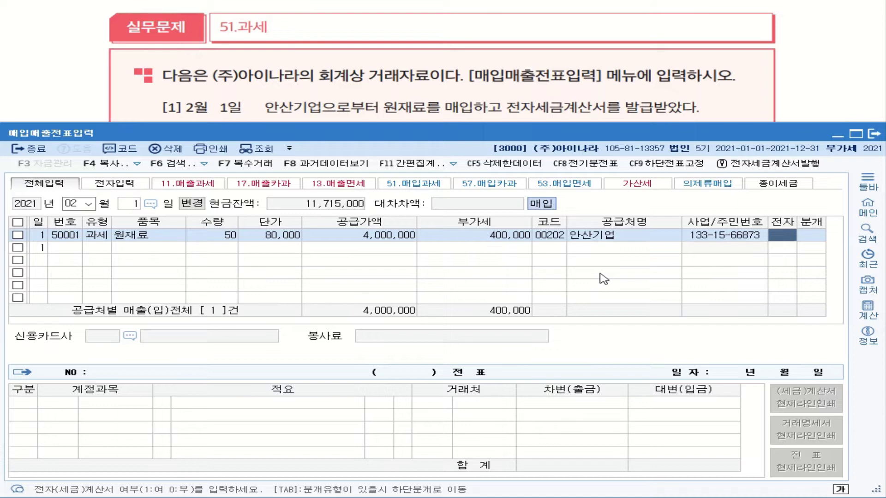
Step: Mark the February 1 purchase as an electronic tax invoice (여) and set its journal type to 외상
text(1)
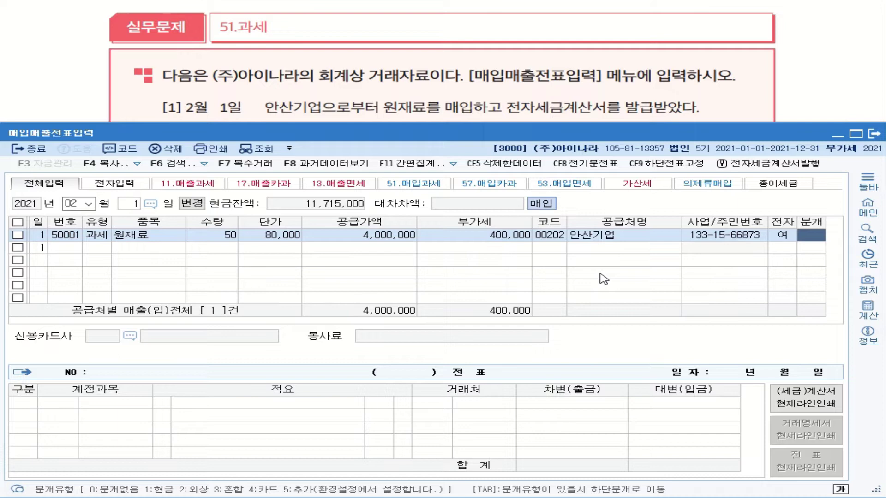
text(2)
key(Return)
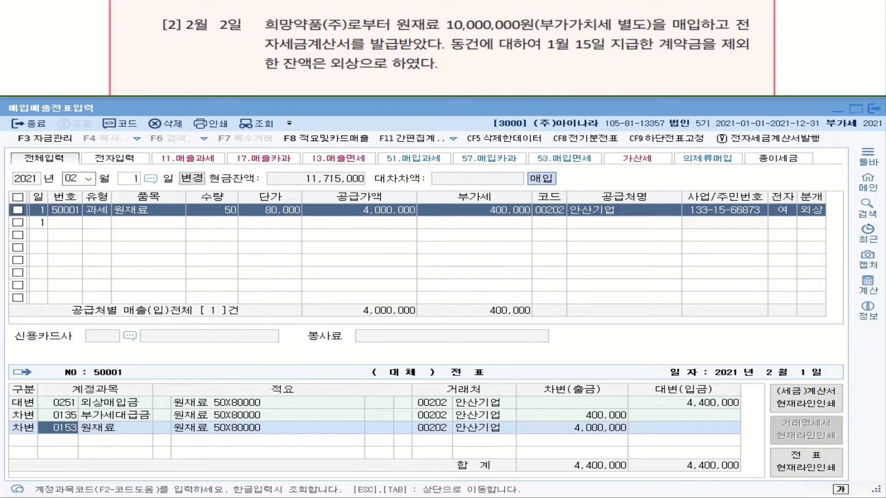
mouse_move(621, 37)
mouse_down()
mouse_move(623, 23)
mouse_move(651, 36)
mouse_move(618, 34)
mouse_up()
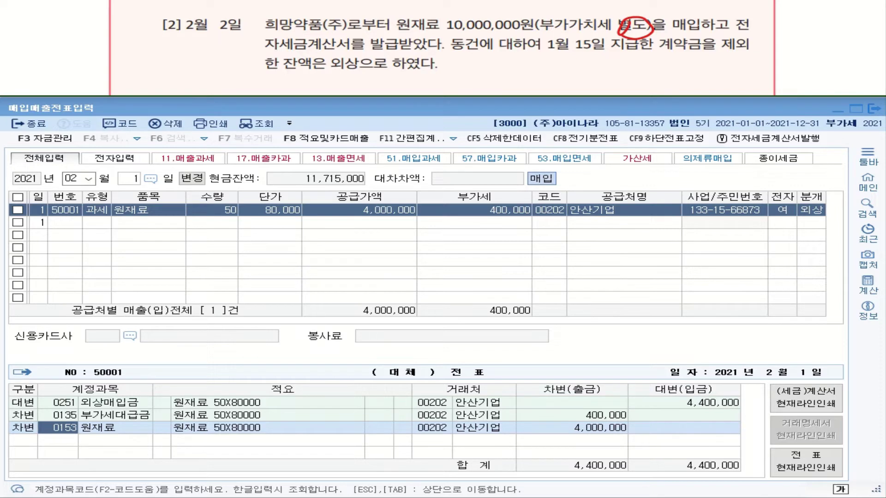
drag(446, 34, 533, 33)
drag(734, 40, 752, 34)
drag(258, 57, 274, 54)
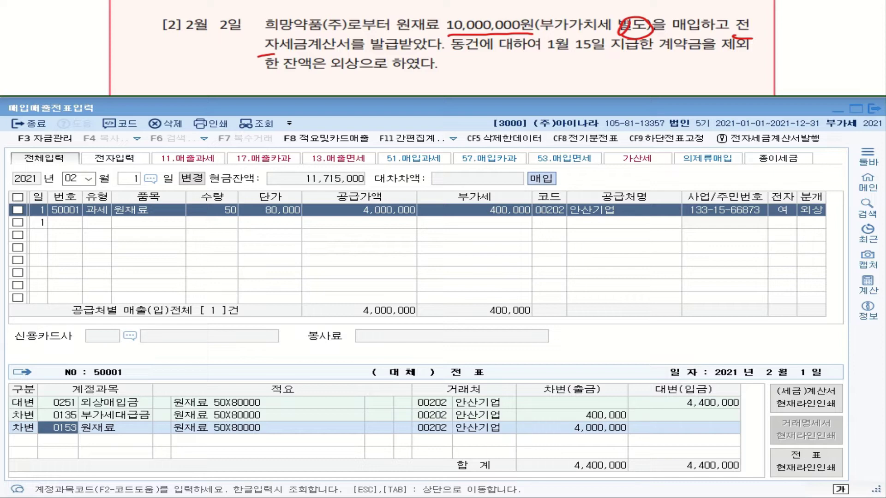
drag(543, 56, 703, 51)
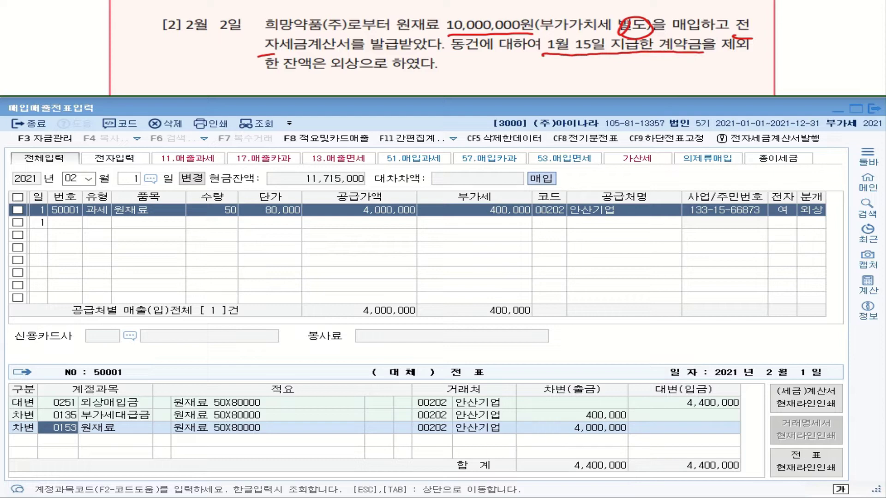
drag(327, 73, 433, 73)
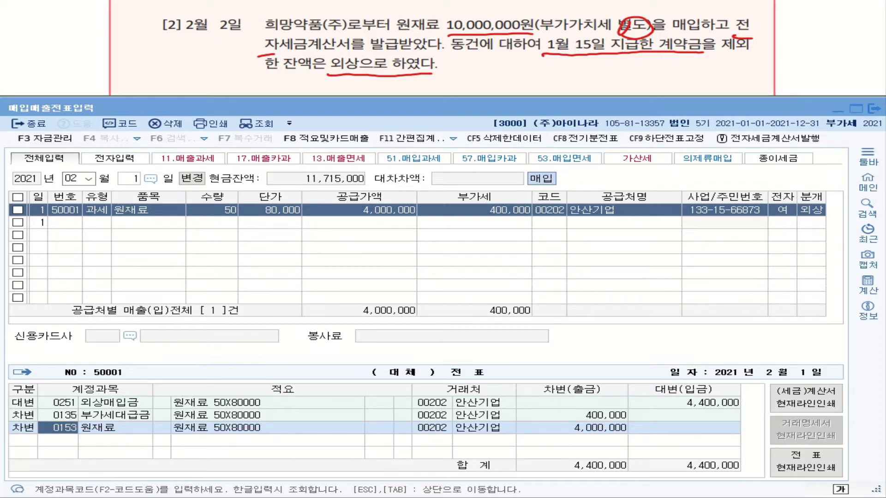
Step: Open 일반전표입력 for January 15 and check the 선급금 entry recorded for 희망약품(주)
click(24, 122)
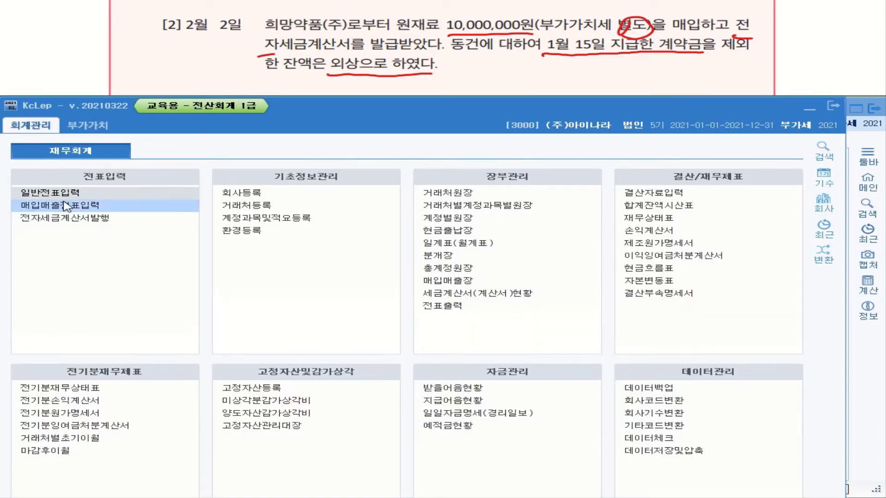
click(70, 156)
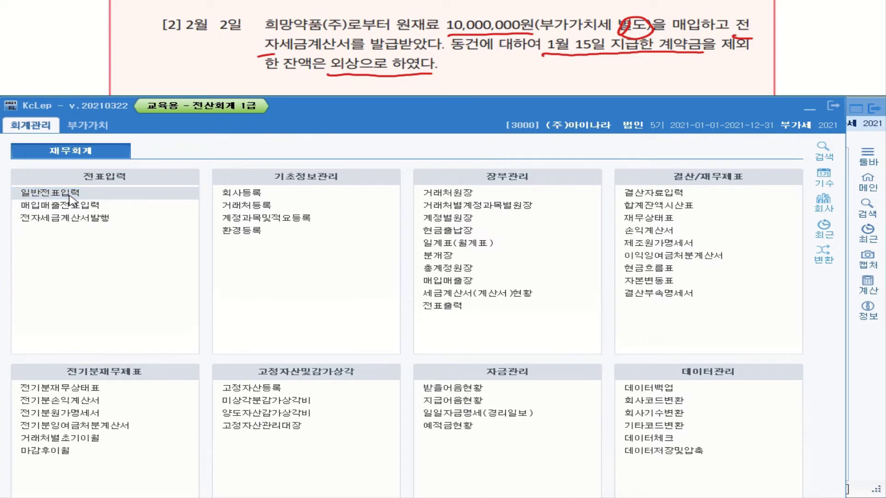
click(72, 195)
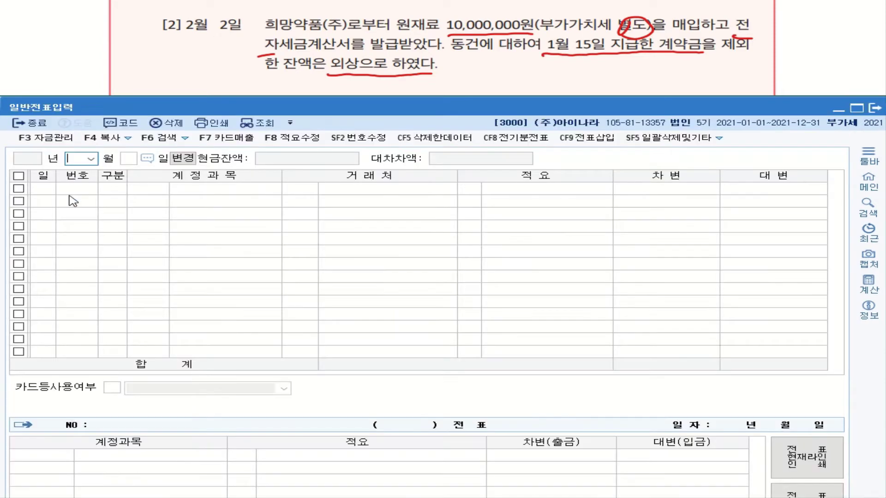
click(91, 159)
click(86, 176)
text(15)
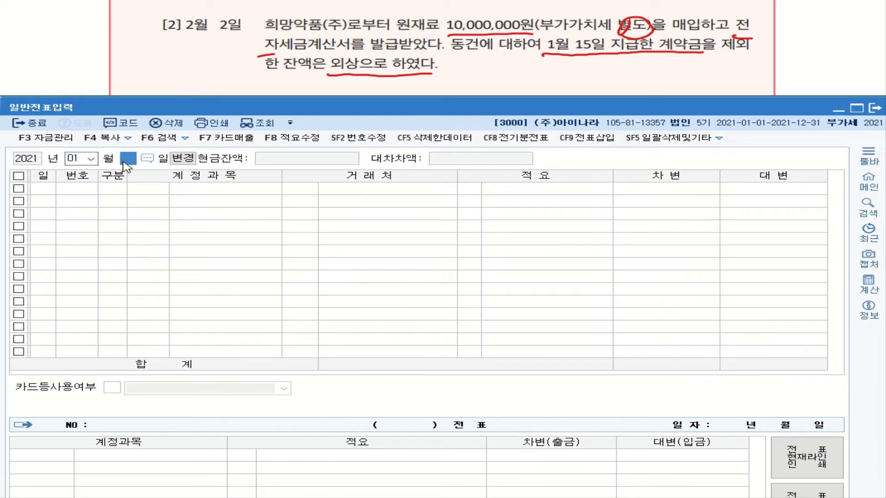
key(Return)
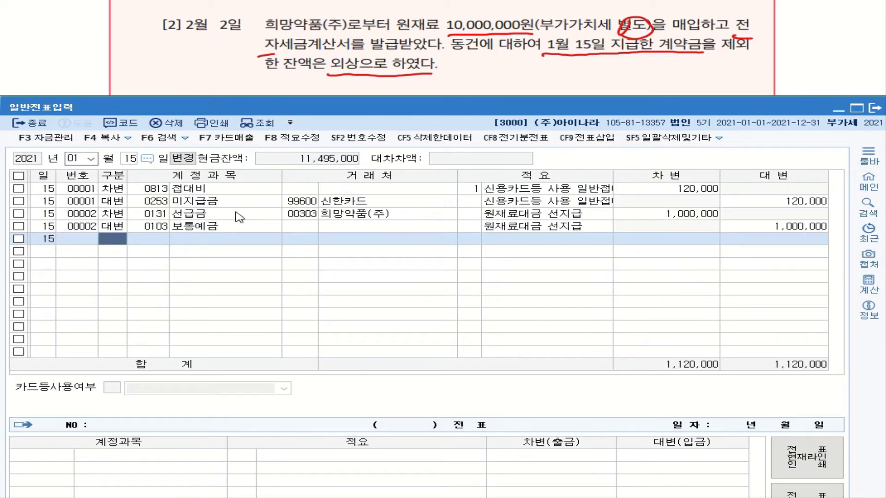
click(320, 213)
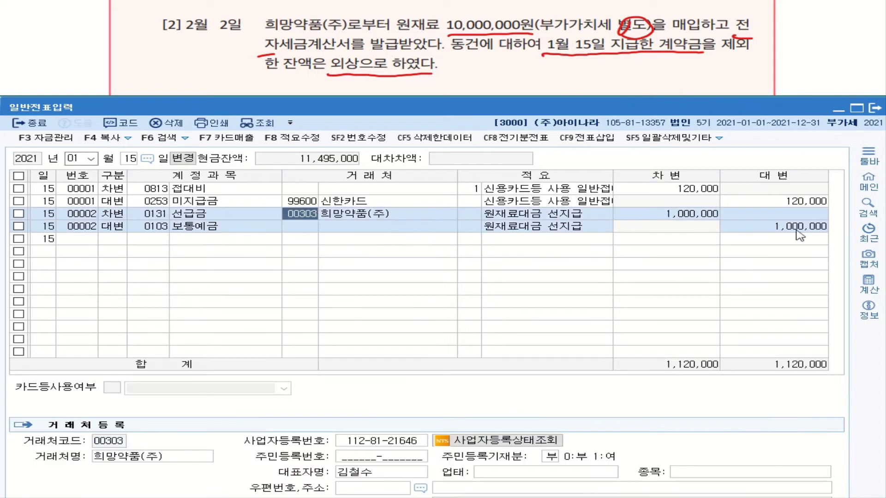
click(711, 216)
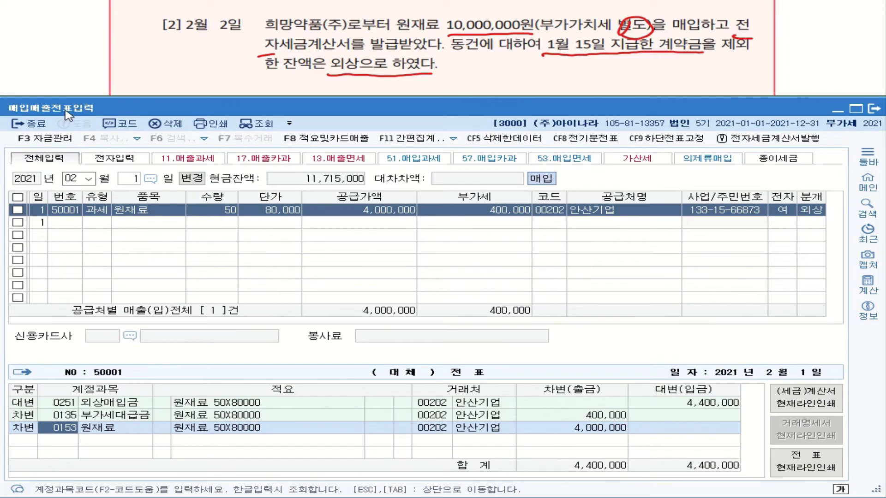
Step: In 매입매출전표입력, change the working day to February 2 and start an entry of type 51.과세
click(133, 180)
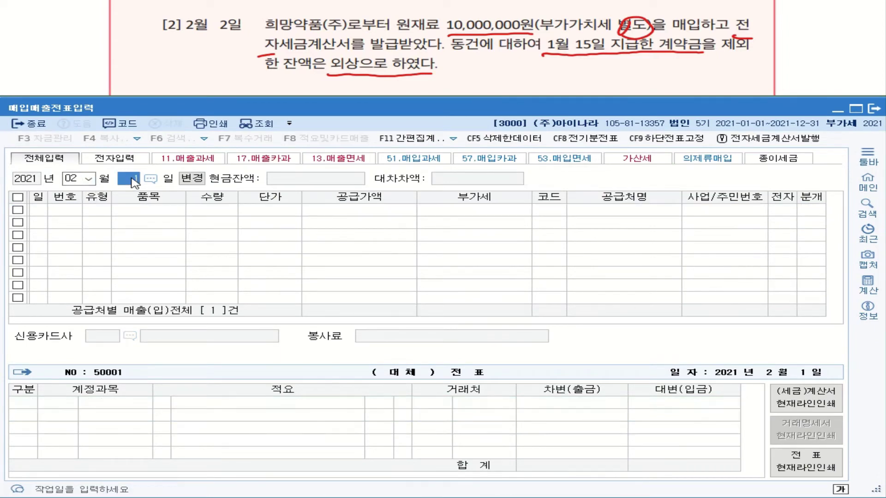
text(2)
key(Return)
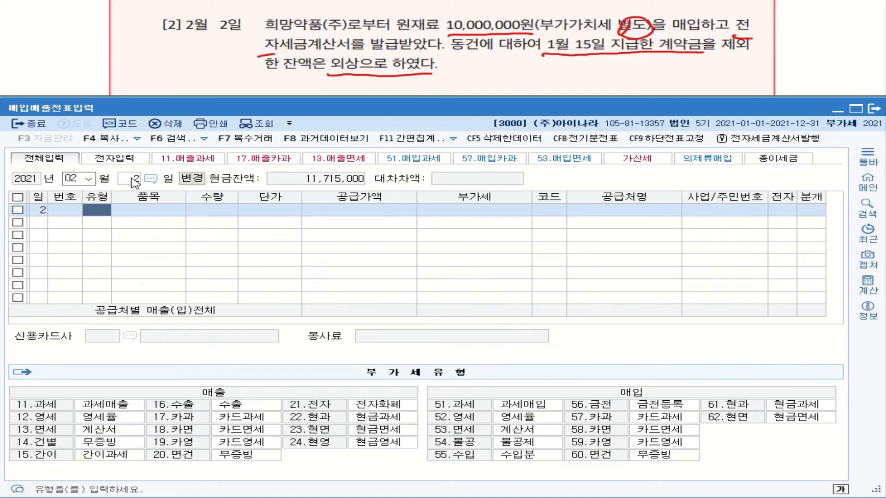
text(51)
key(Return)
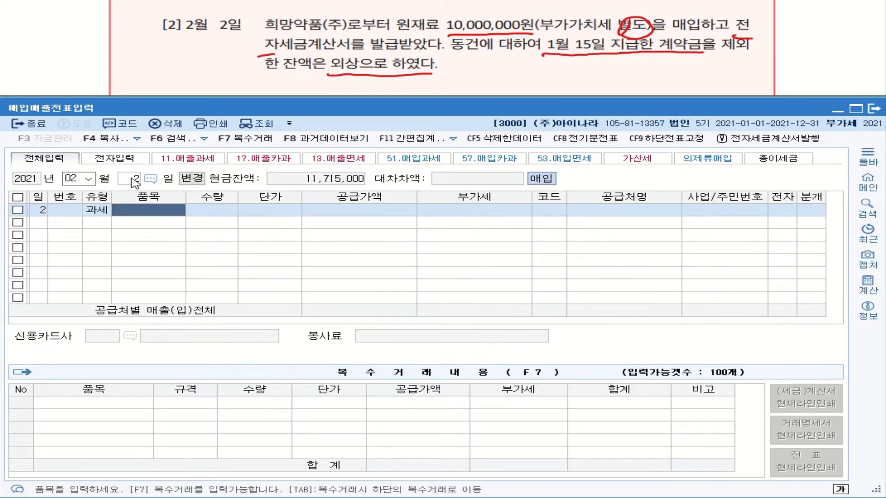
Step: Enter 원재료 as the item without quantity or unit price, and set the supply value to 10,000,000
text(원)
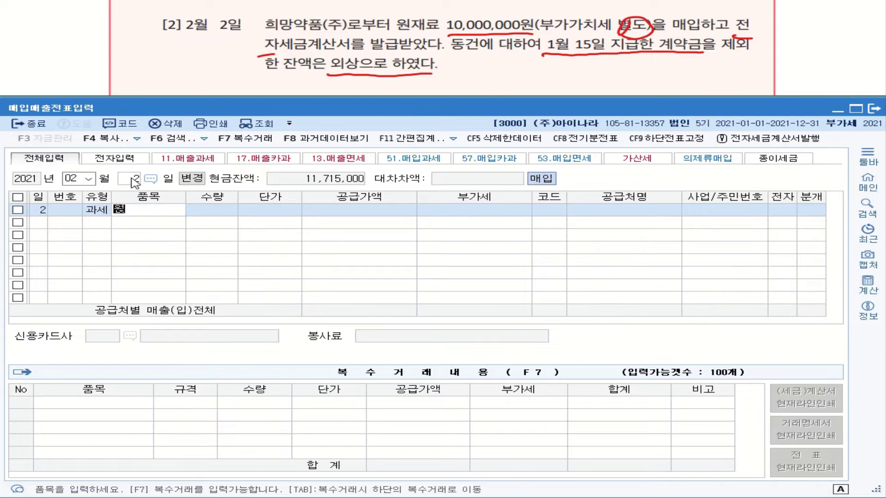
text(재료)
key(Return)
key(Return)
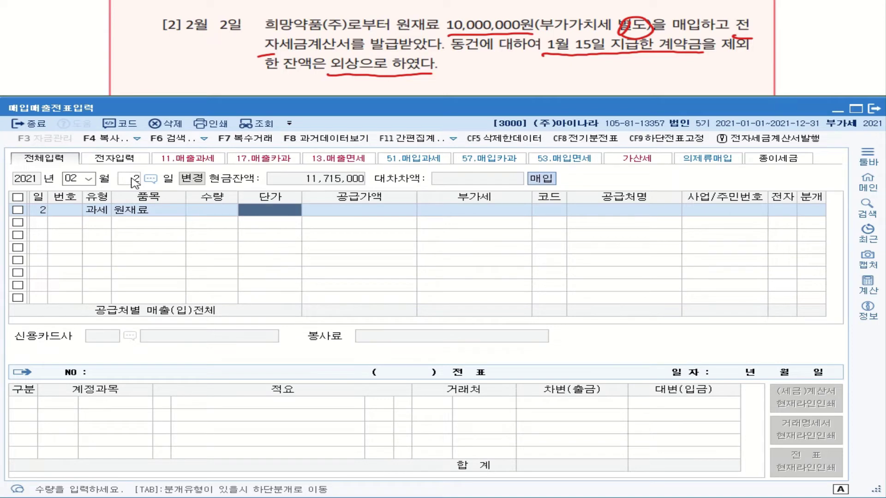
key(Return)
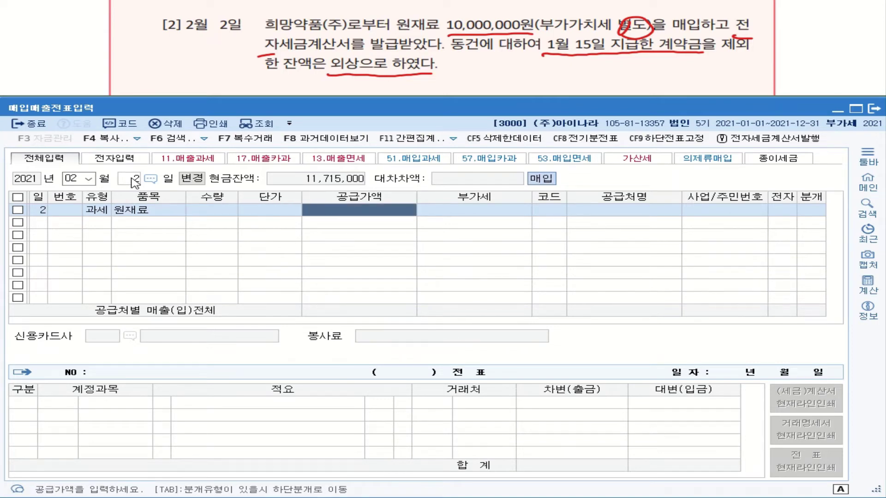
text(10000000)
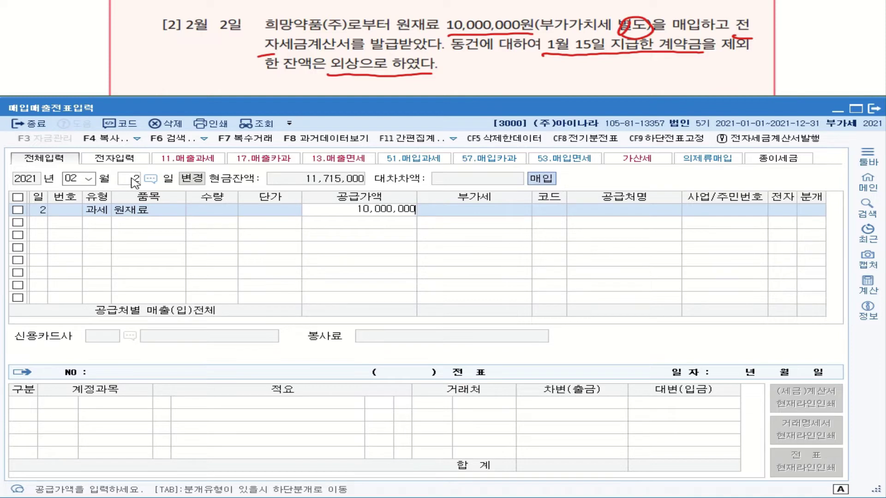
key(Return)
key(Return)
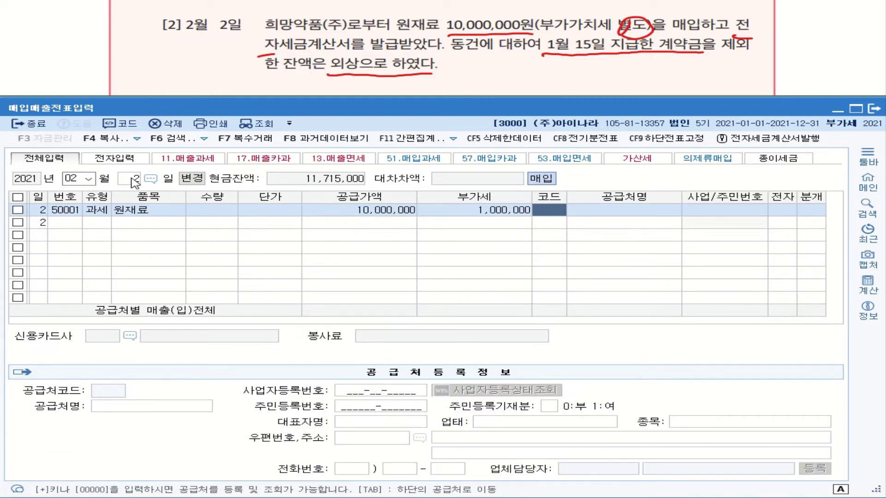
Step: Look up 희망 in the supplier code field and assign 희망약품(주) as the supplier of the February 2 purchase
text(흼)
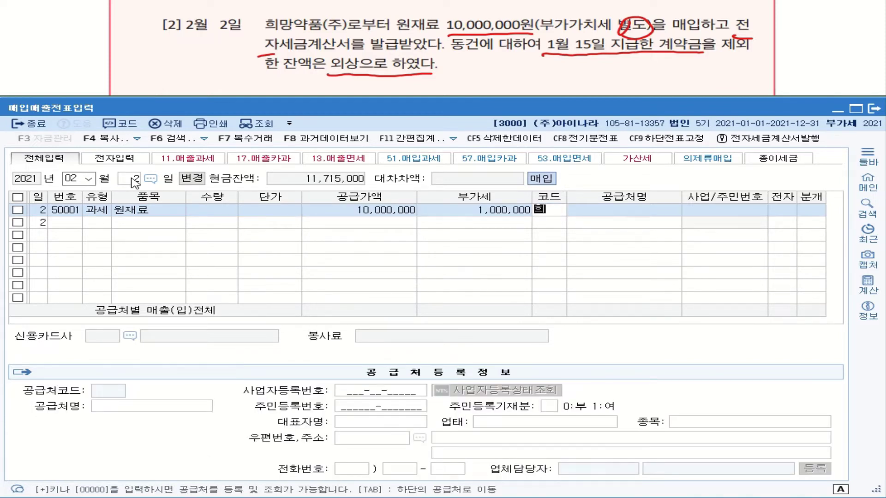
text(망)
key(Return)
key(Return)
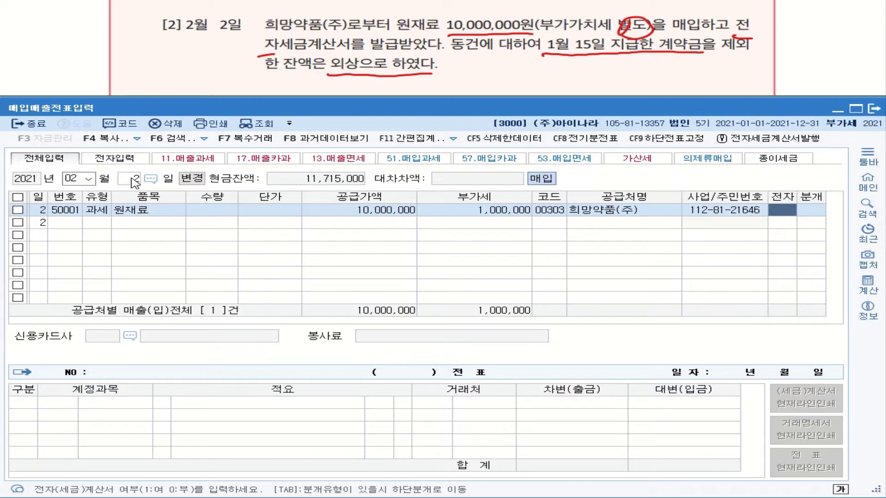
Step: Mark the February 2 purchase as an electronic tax invoice (여) and set its journal type to 혼합
text(1)
key(Return)
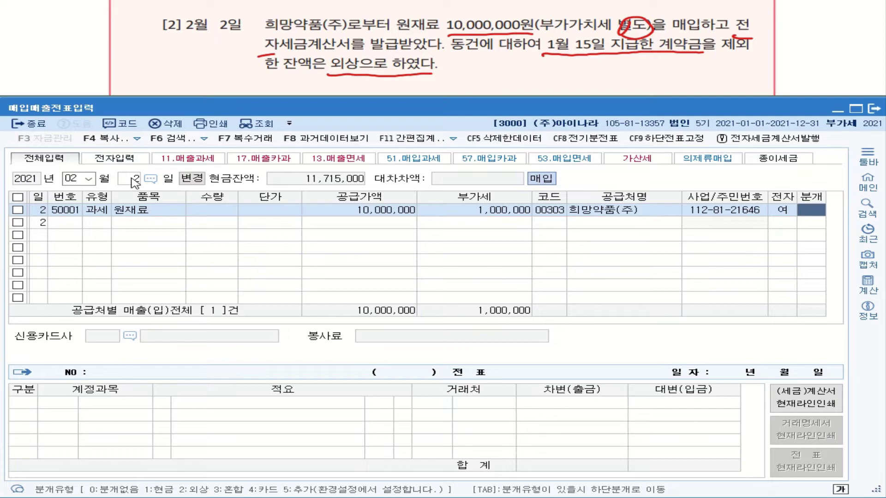
text(3)
key(Return)
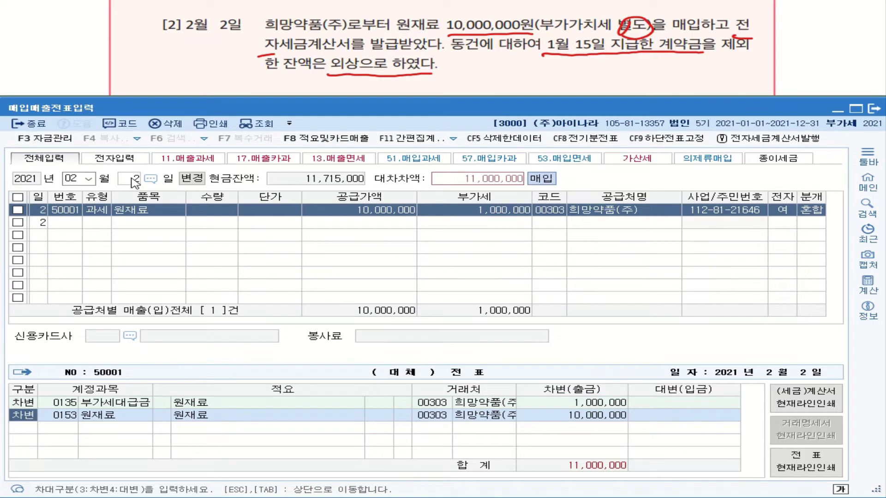
Step: Add a 대변 line to the February 2 journal entry and look up accounts matching 선급
key(Return)
key(Return)
key(Return)
key(Return)
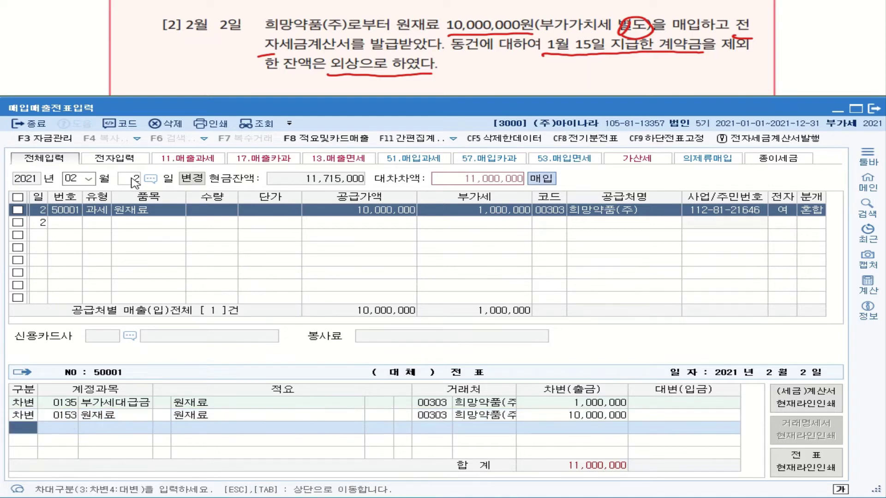
text(4)
key(Return)
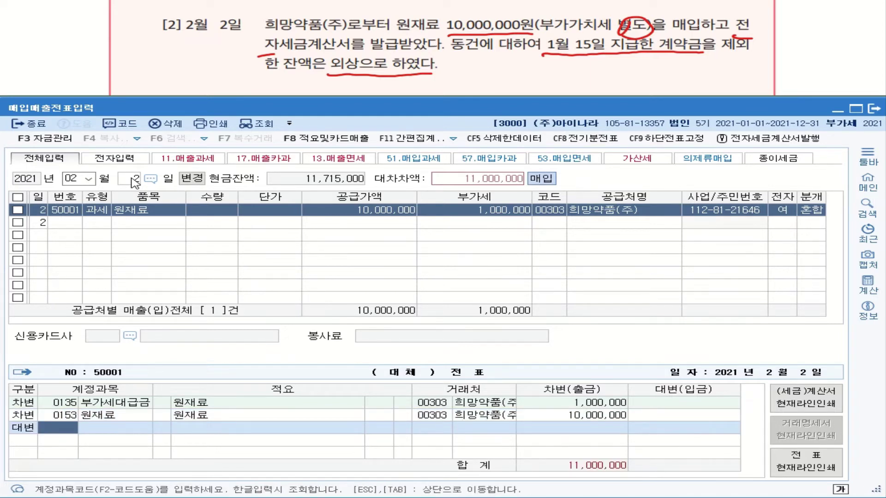
text(선ㄱ)
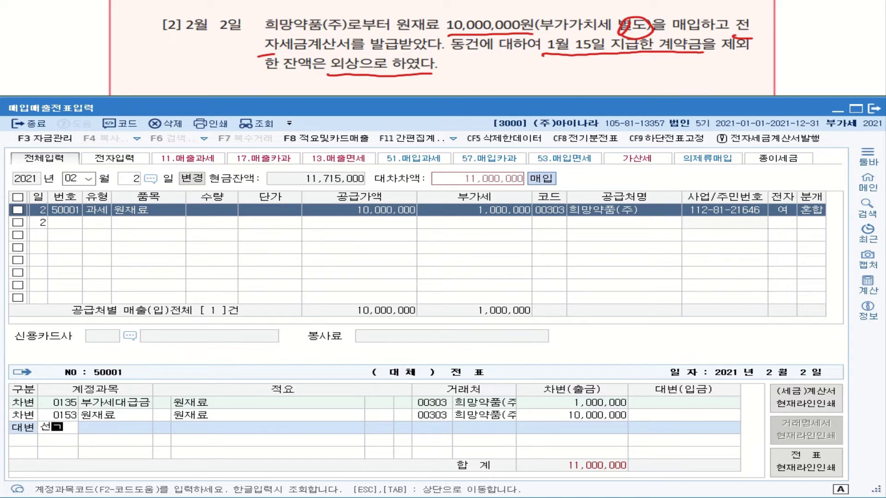
text(ㅡㅂ)
key(Return)
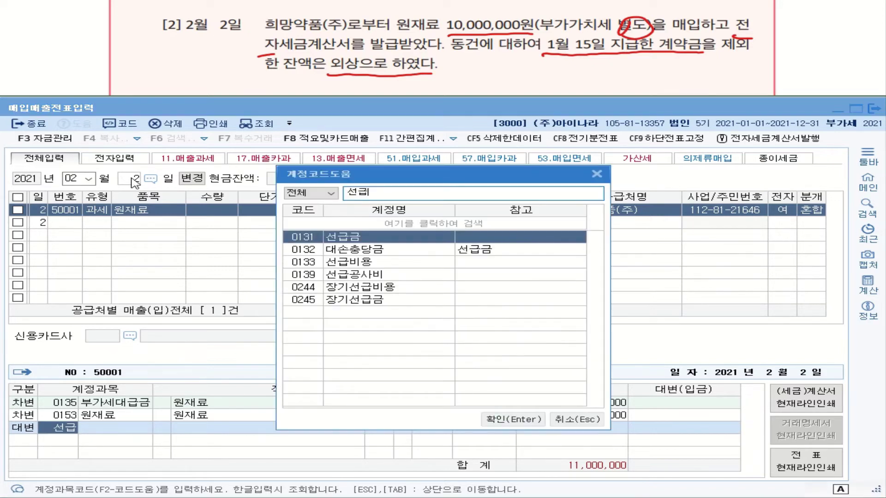
Step: Assign account 0131 선급금 to the credit line and set its amount to 1,000,000
key(Down)
key(Down)
key(Down)
key(Down)
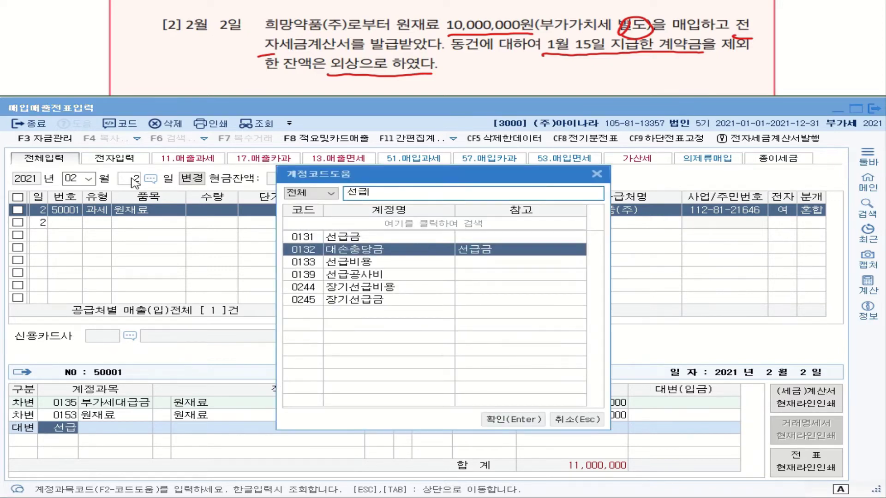
key(Up)
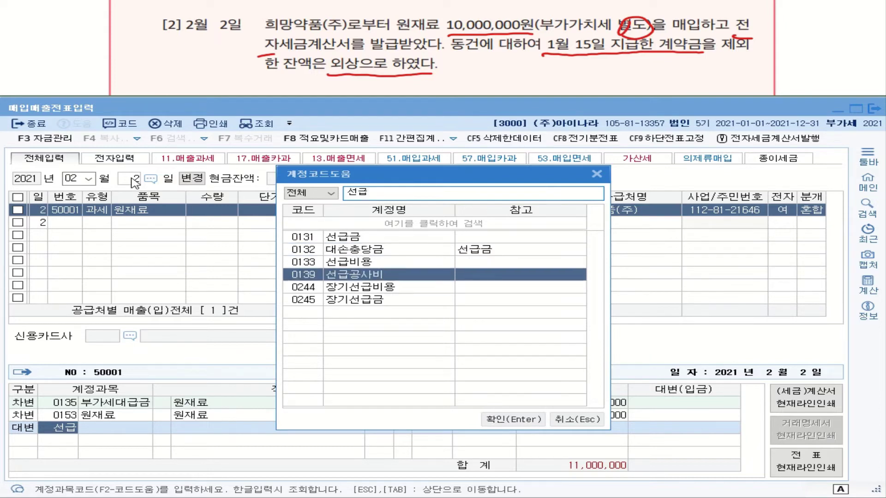
key(Up)
key(Up)
key(Up)
key(Return)
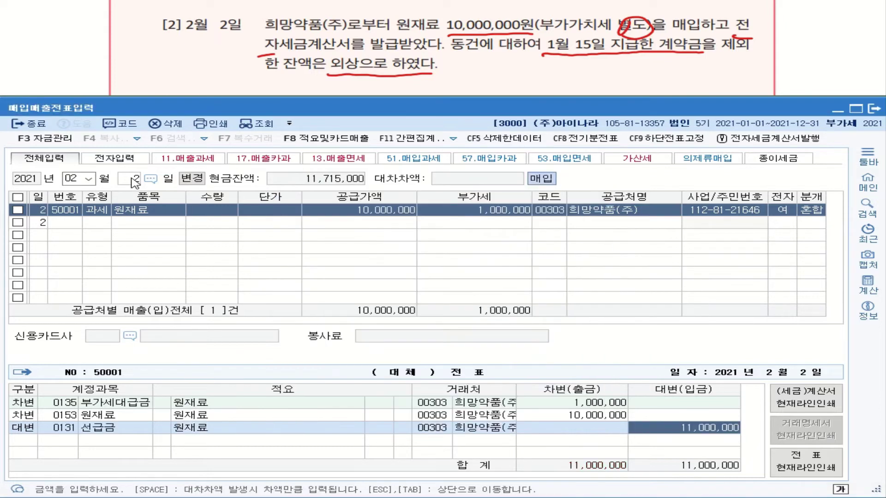
text(1000000)
key(Return)
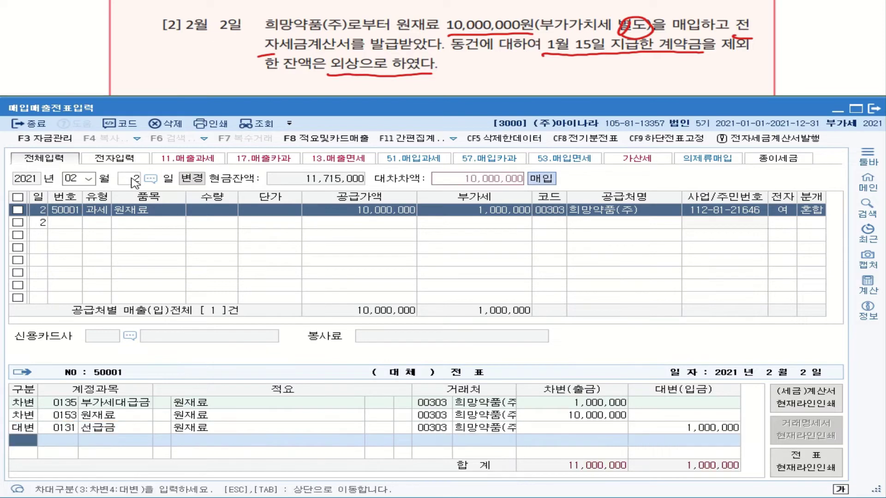
Step: Add a second 대변 line for 251 외상매입금 with the remaining 10,000,000 and finish the February 2 entry
text(4251)
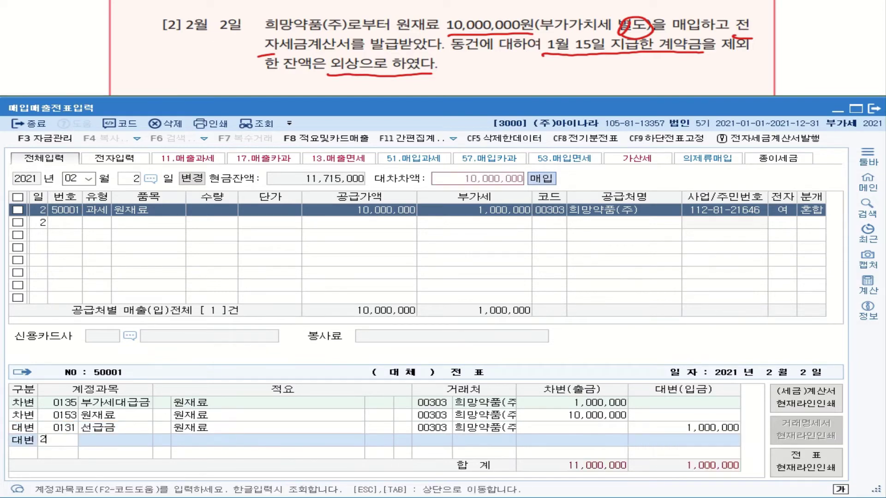
key(Return)
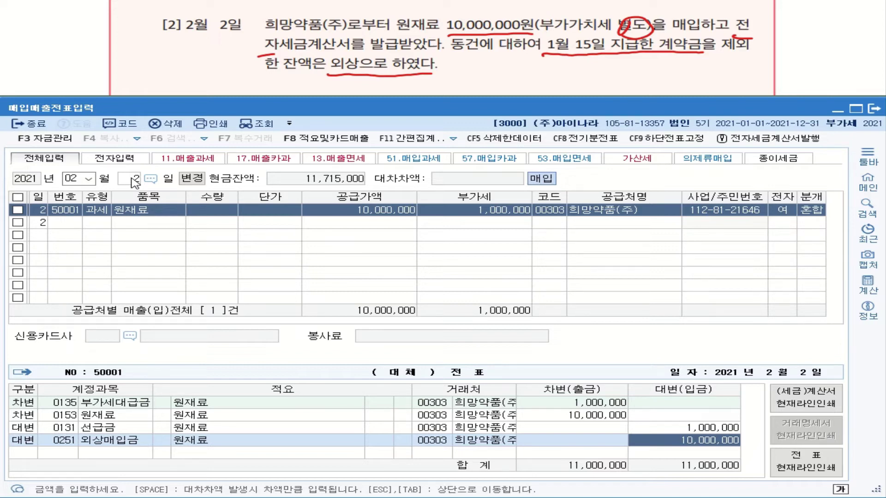
click(150, 211)
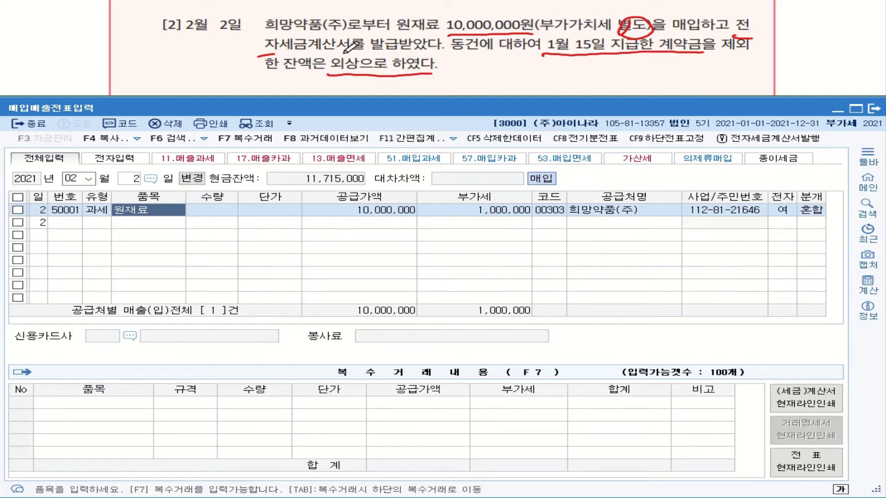
Step: Examine the February 3 transaction for the returned quantity, unit price, tax invoice type and settlement terms
key(Page_Down)
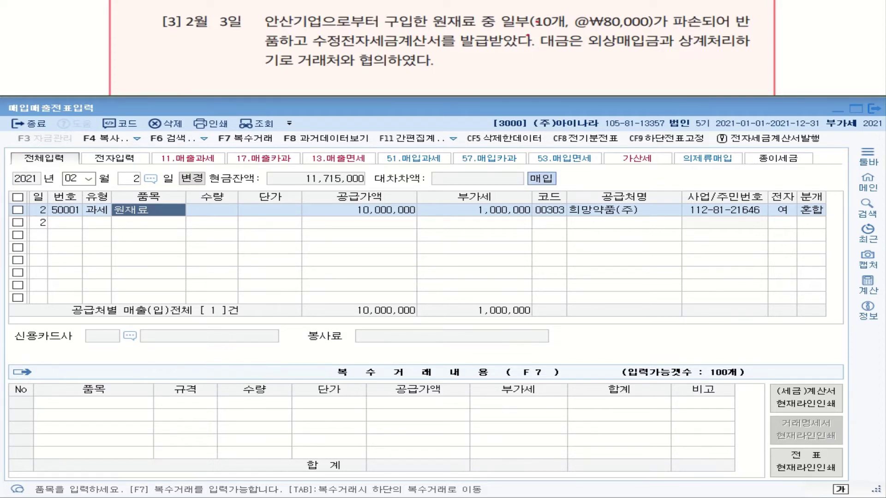
drag(525, 33, 652, 31)
drag(730, 29, 751, 29)
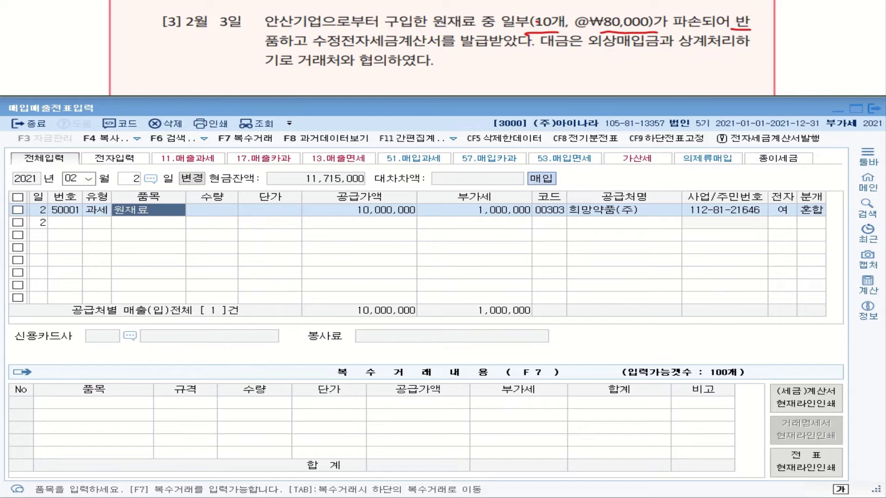
drag(266, 48, 314, 48)
mouse_move(362, 48)
mouse_down()
mouse_move(339, 36)
mouse_move(353, 48)
mouse_move(364, 43)
mouse_up()
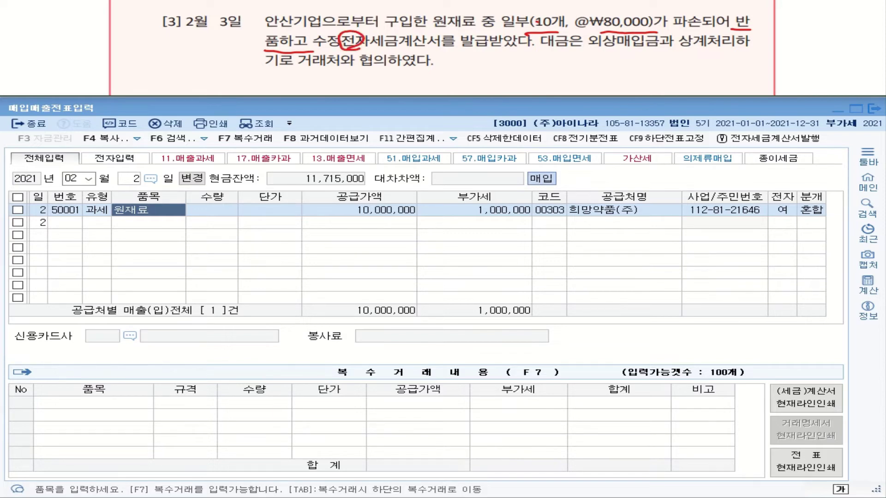
drag(604, 49, 656, 48)
drag(676, 47, 704, 47)
drag(350, 68, 385, 68)
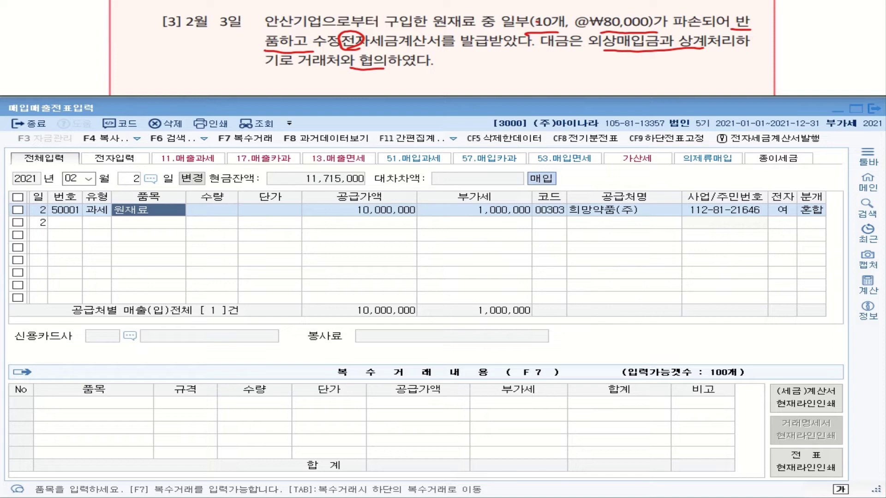
Step: Change the working day to February 3 and start an entry of type 51.과세
click(128, 180)
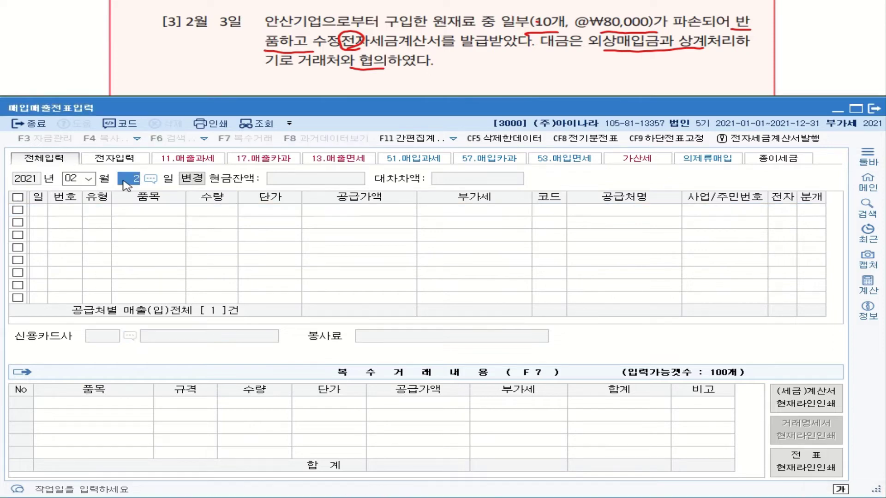
text(3)
key(Return)
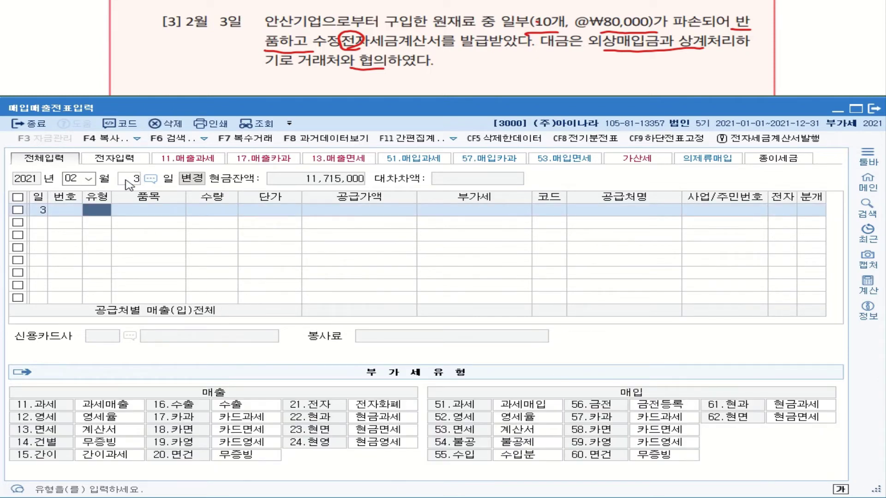
text(51)
key(Return)
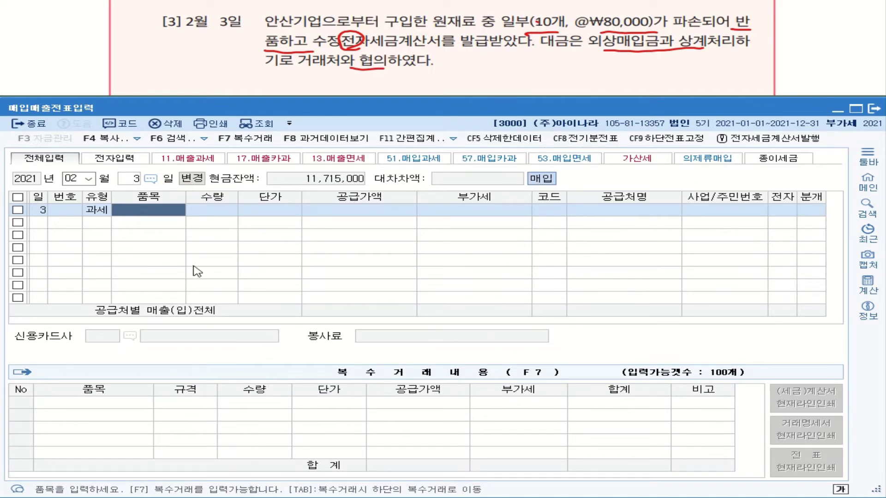
Step: Enter 원재료 as the February 3 item with quantity 10 and unit price 80,000
text(원)
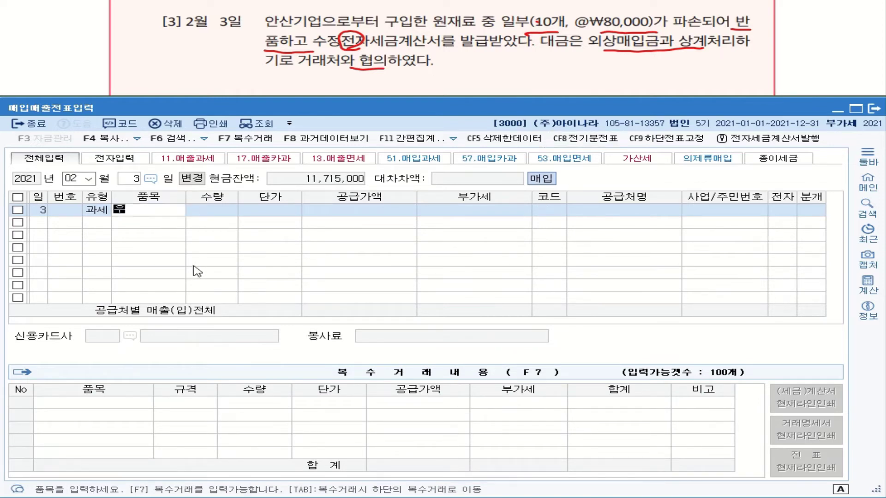
text(재료)
key(Return)
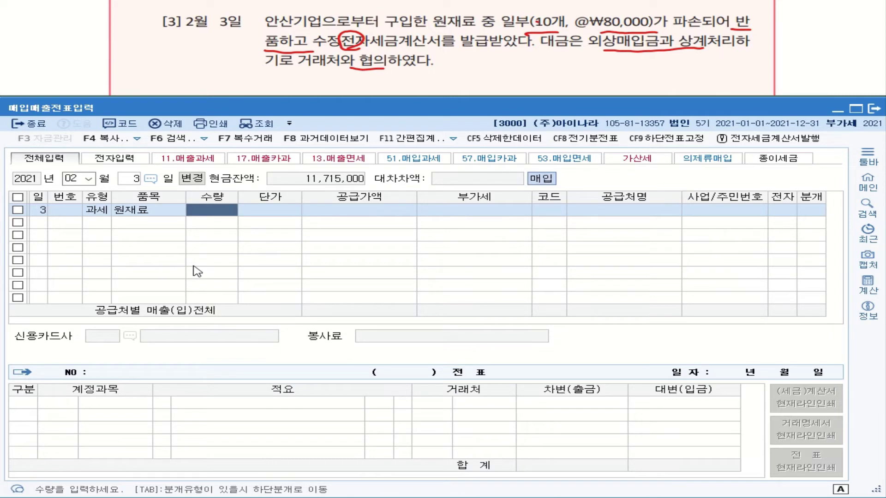
text(10)
key(Return)
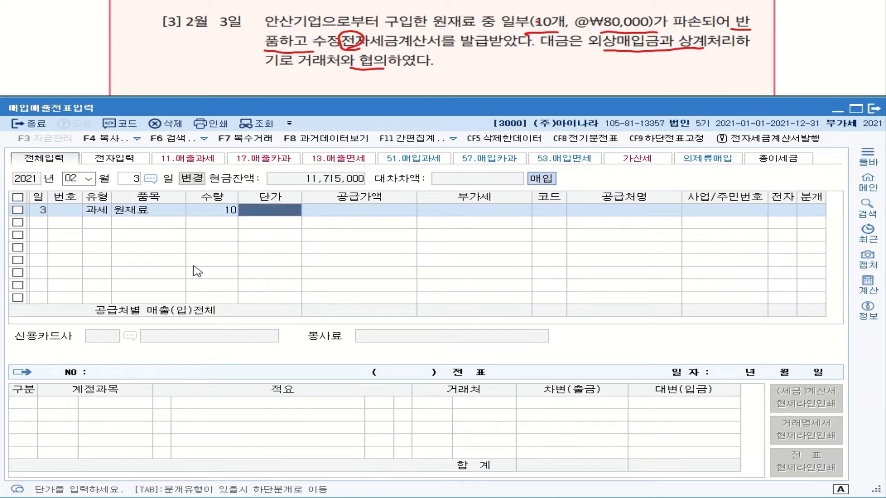
text(800000)
key(Return)
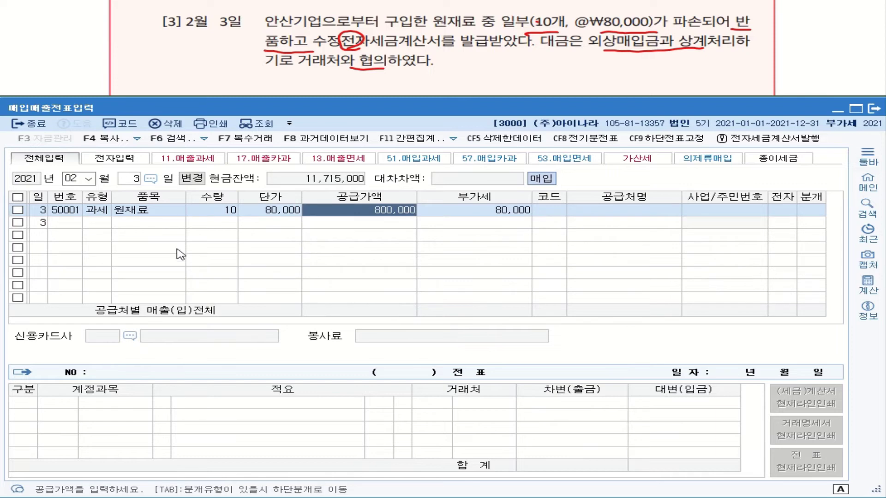
Step: Change the quantity of the February 3 원재료 line to -10 to record it as a return
click(218, 211)
click(215, 211)
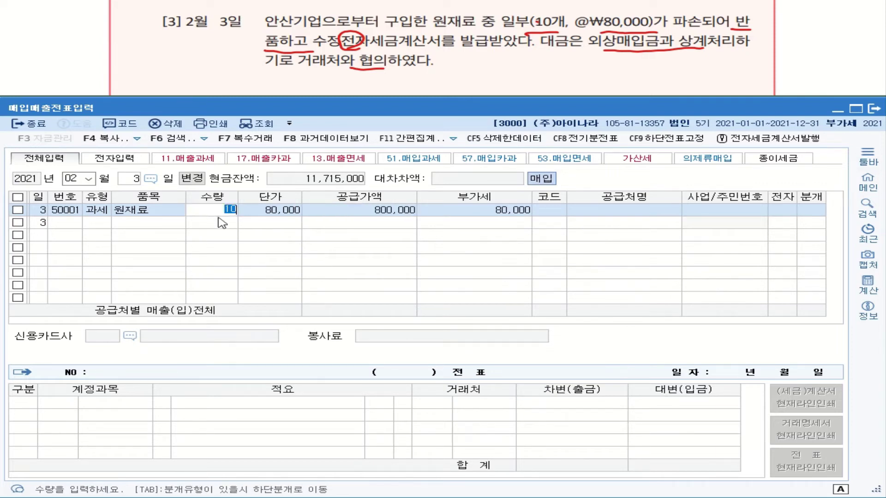
text(10)
key(Return)
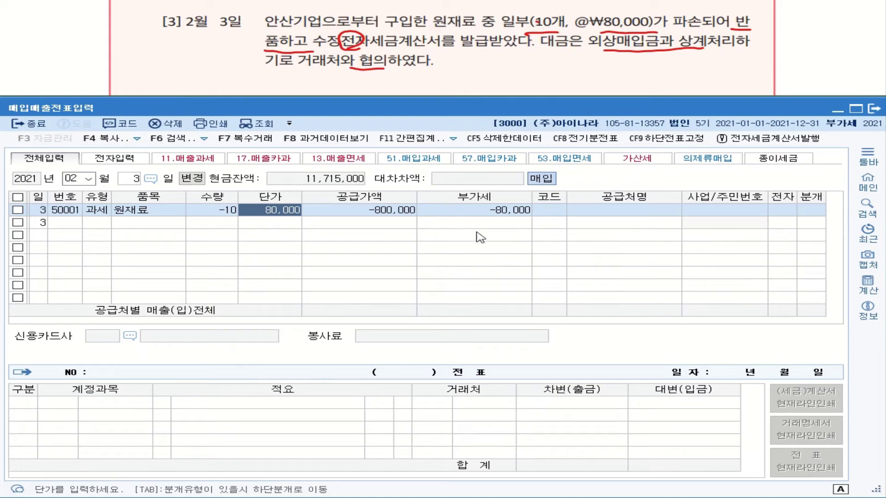
Step: Look up 안산 in the supplier code field and assign 안산기업 to the February 3 return
click(553, 216)
text(안ㅅ)
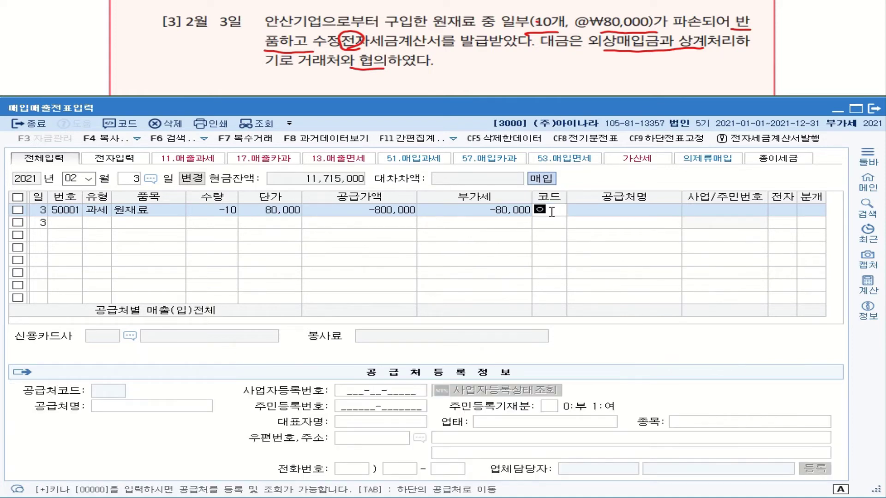
text(ㅏㄴ)
key(Return)
key(Return)
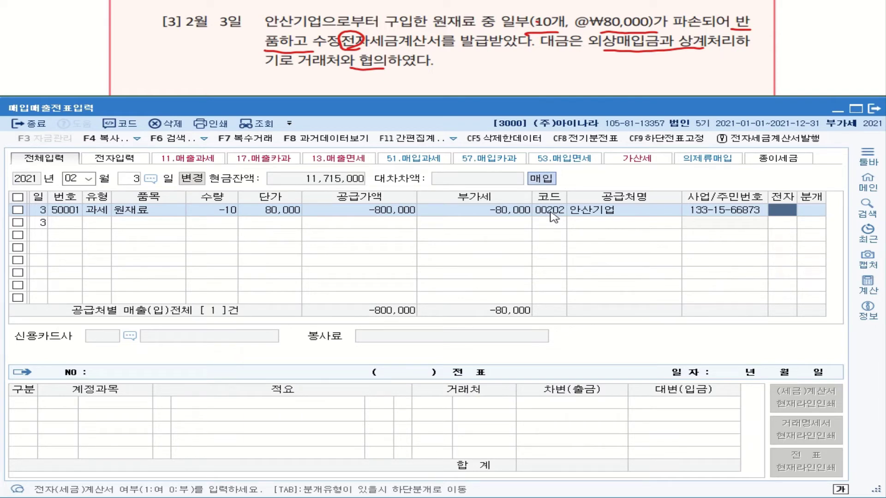
Step: Mark the February 3 return as an electronic tax invoice (여) and set its journal type to 외상
text(1)
key(Return)
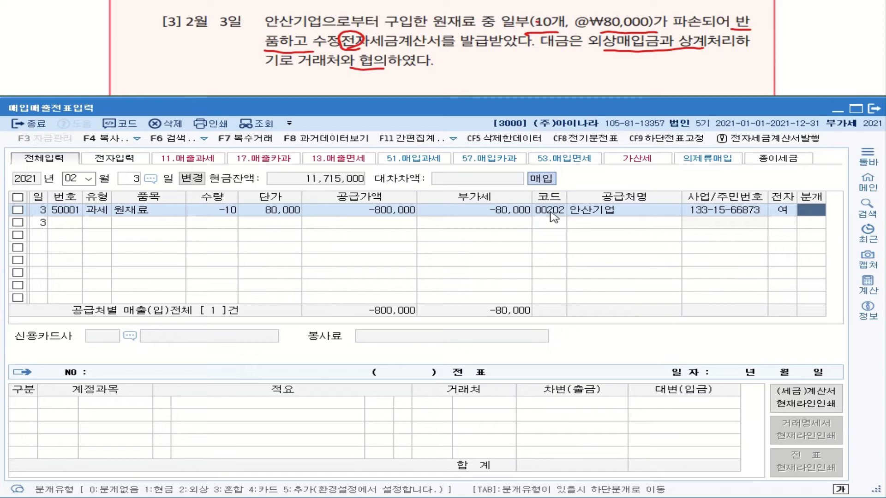
text(2)
key(Return)
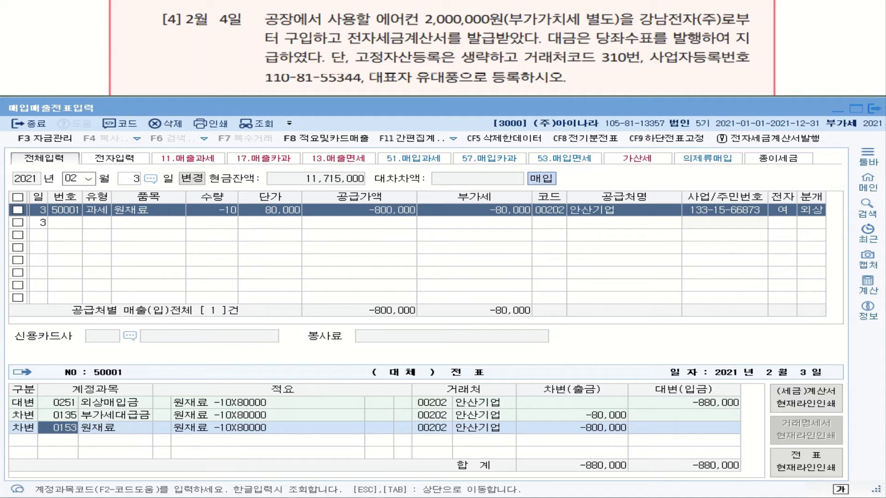
Step: Examine the February 4 air conditioner purchase for its VAT treatment, tax invoice type, payment method and the accounts it requires
mouse_move(607, 28)
mouse_down()
mouse_move(586, 27)
mouse_move(599, 32)
mouse_up()
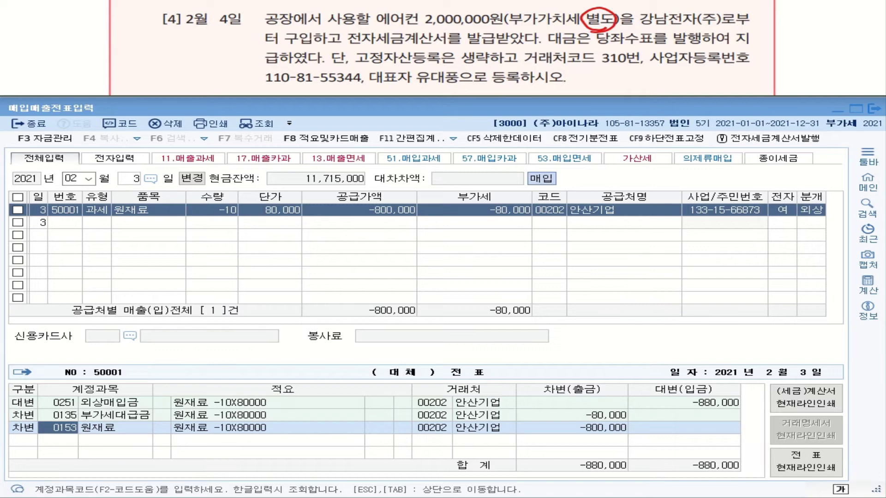
mouse_move(366, 48)
mouse_down()
mouse_move(353, 48)
mouse_move(376, 39)
mouse_move(350, 49)
mouse_up()
drag(599, 44, 713, 44)
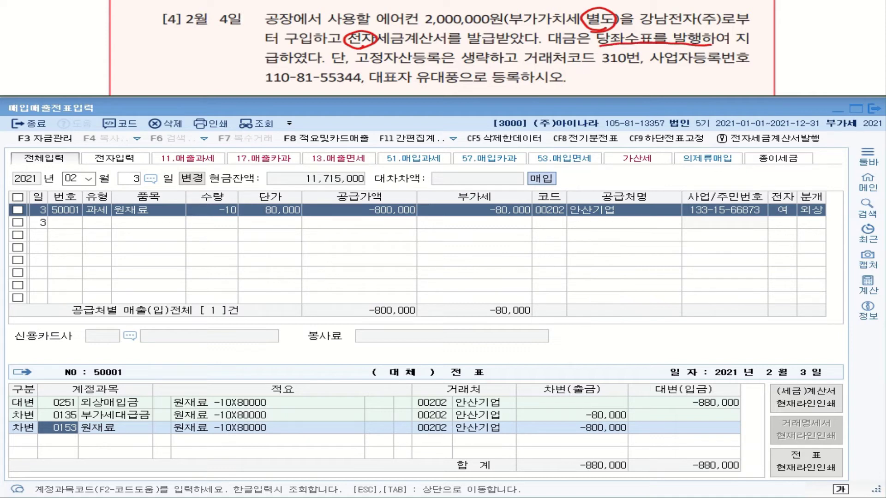
mouse_move(640, 44)
mouse_down()
mouse_move(638, 75)
mouse_move(658, 84)
mouse_move(701, 76)
mouse_up()
mouse_move(681, 87)
mouse_down()
mouse_move(673, 92)
mouse_move(688, 93)
mouse_up()
mouse_move(697, 76)
mouse_down()
mouse_move(718, 94)
mouse_move(748, 78)
mouse_move(757, 92)
mouse_up()
mouse_move(768, 70)
mouse_down()
mouse_move(784, 77)
mouse_move(786, 93)
mouse_up()
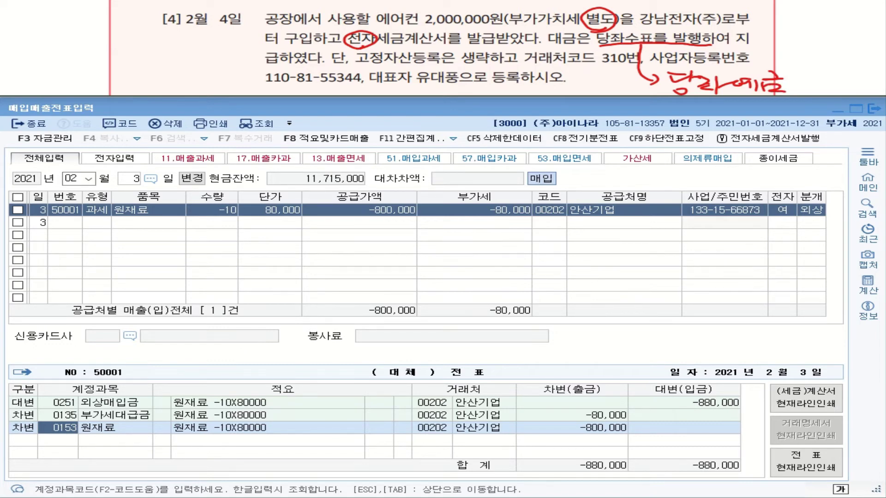
drag(404, 24, 466, 23)
drag(382, 20, 205, 46)
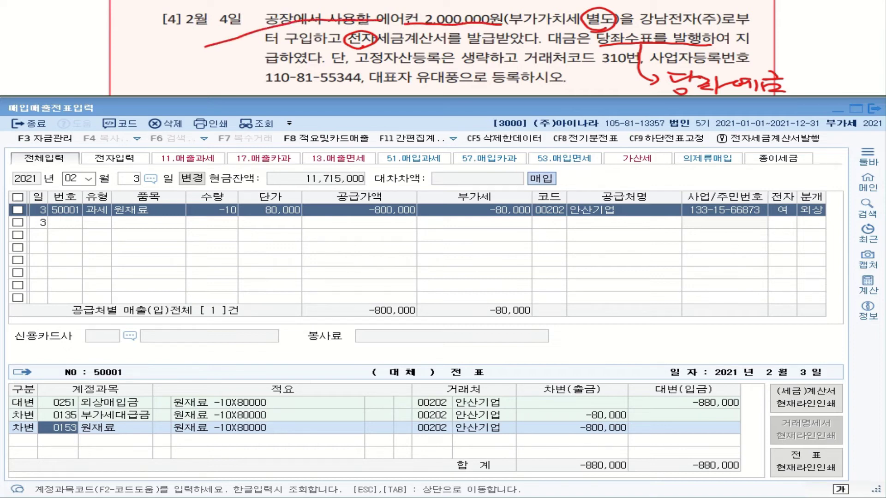
drag(134, 52, 125, 69)
drag(139, 49, 137, 72)
mouse_move(147, 44)
mouse_down()
mouse_move(167, 42)
mouse_move(169, 53)
mouse_up()
mouse_move(143, 65)
mouse_down()
mouse_move(176, 56)
mouse_move(163, 65)
mouse_up()
mouse_move(153, 67)
mouse_down()
mouse_move(154, 76)
mouse_move(172, 76)
mouse_up()
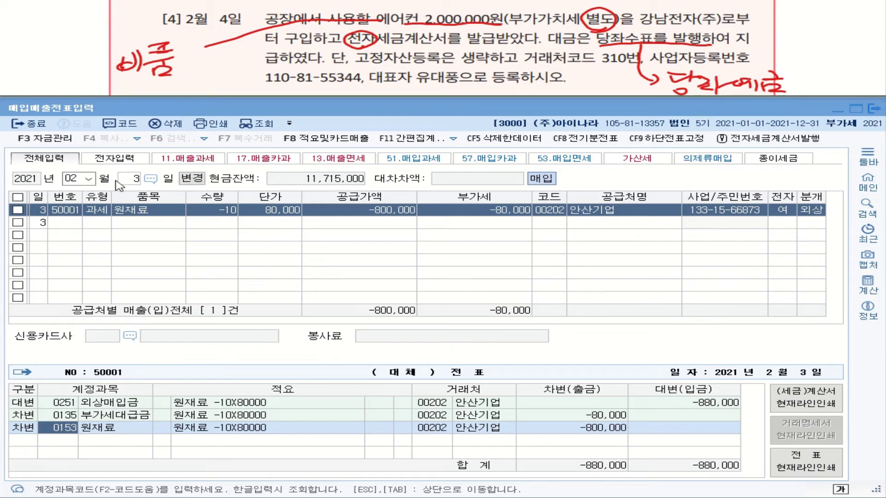
Step: Change the working day to February 4 to open a new entry line
click(133, 181)
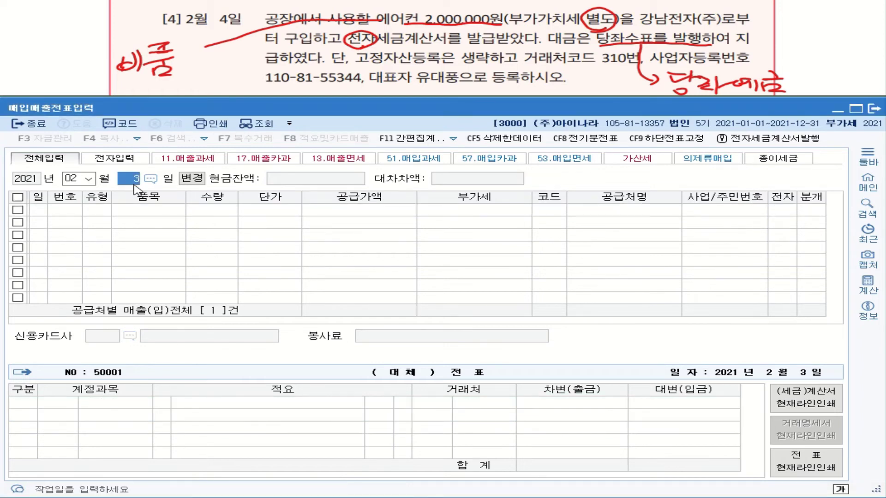
text(4)
key(Return)
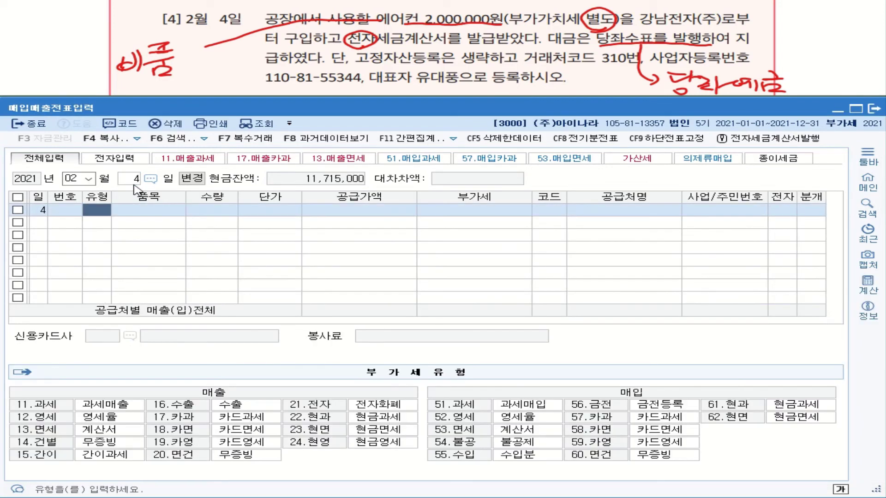
Step: Enter a February 4 taxable purchase (51.과세) of 에어컨 with a supply value of 2,000,000
text(51)
key(Return)
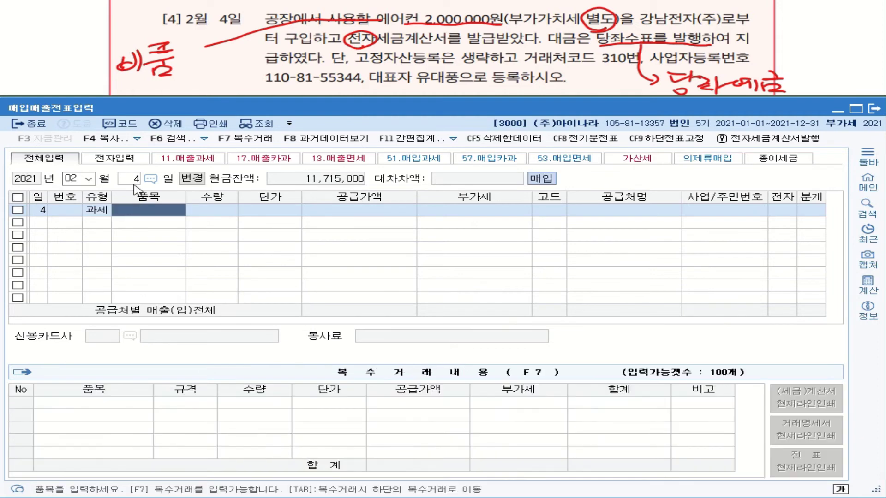
text(에어)
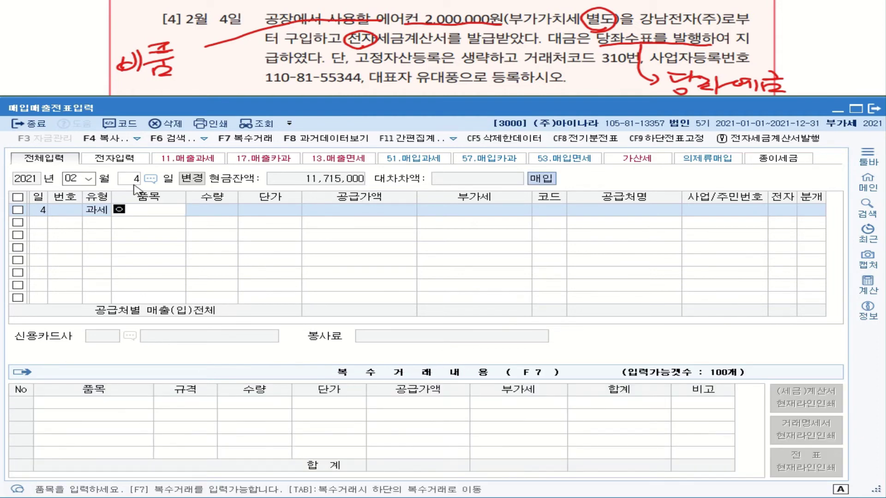
text(컨)
key(Return)
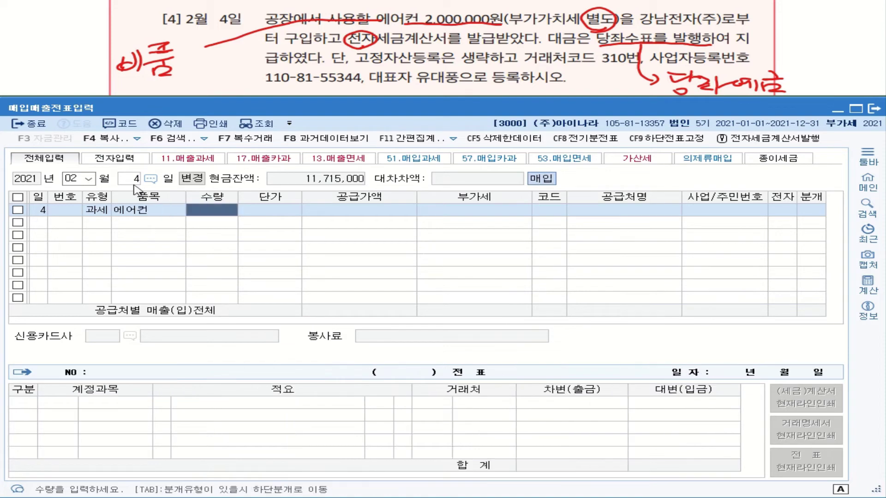
key(Return)
key(Return)
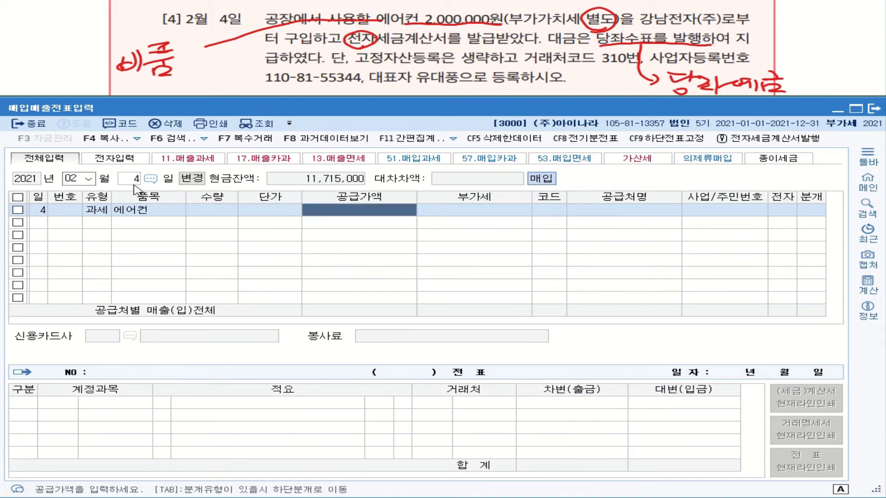
text(2000000)
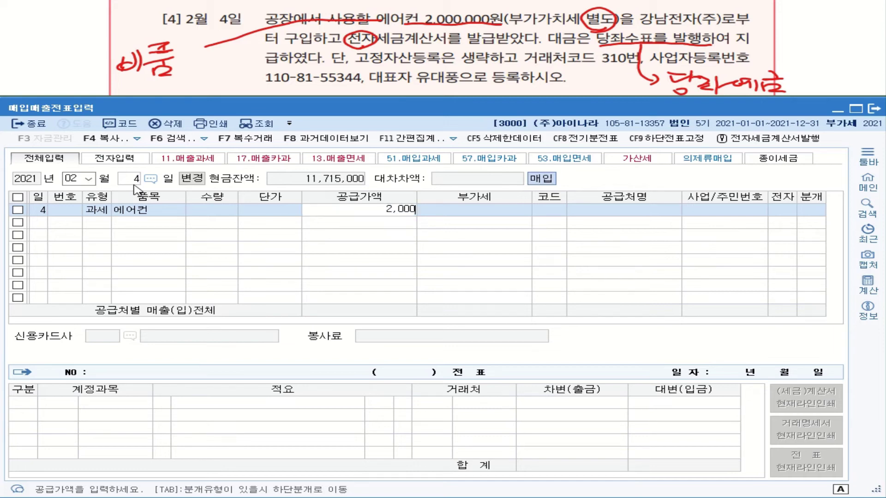
key(Return)
key(Return)
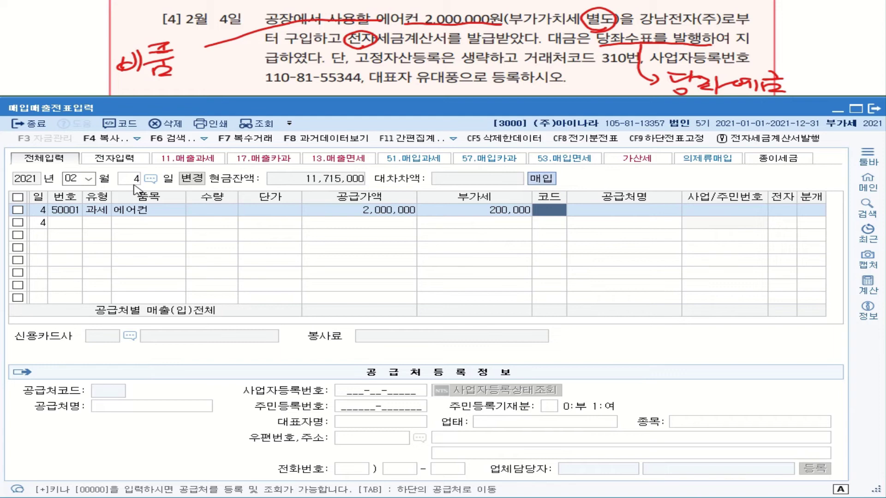
Step: Add 강남전자(주) as a new supplier with code 310 and open its registration details for editing
key(plus)
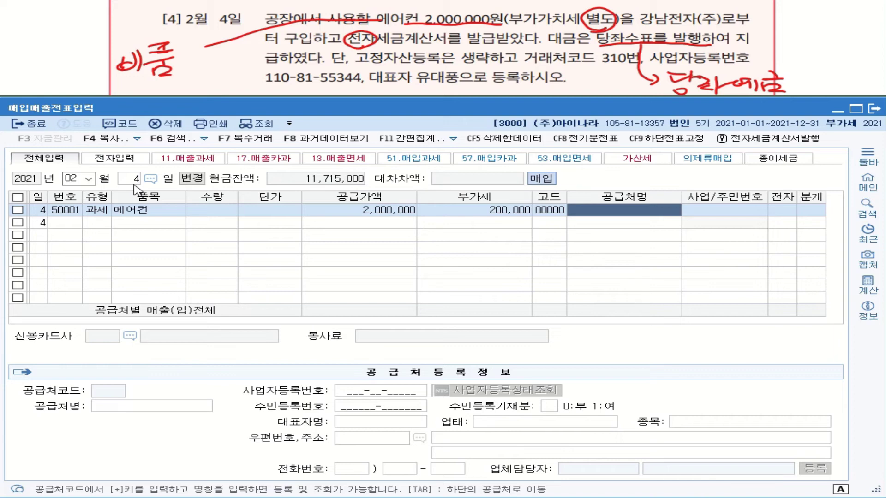
text(가)
text(ㅇ남)
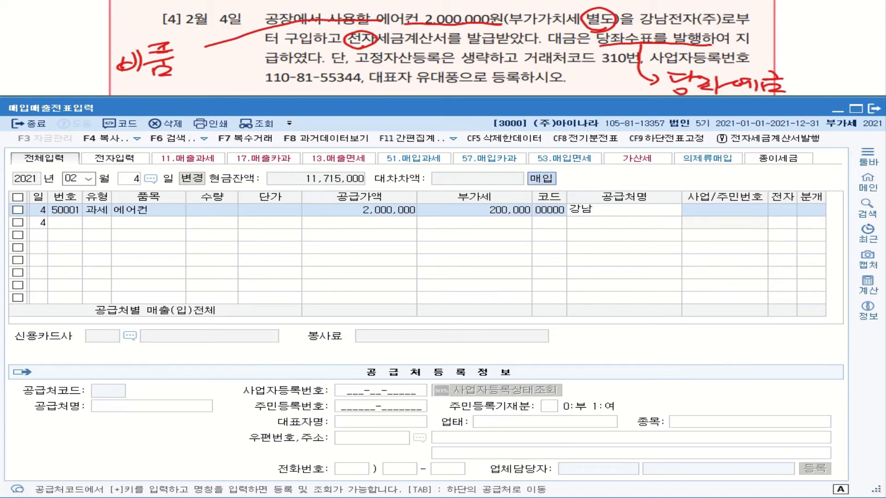
text(전자(주))
key(Return)
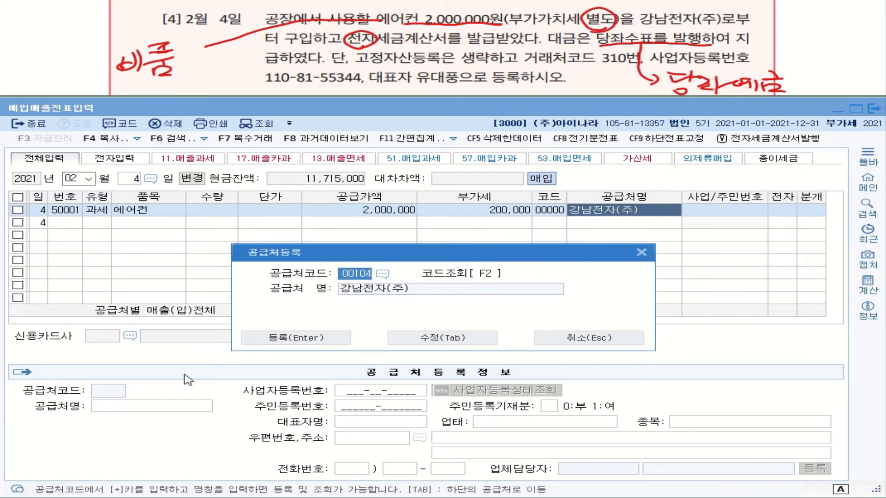
text(310)
key(Return)
click(446, 338)
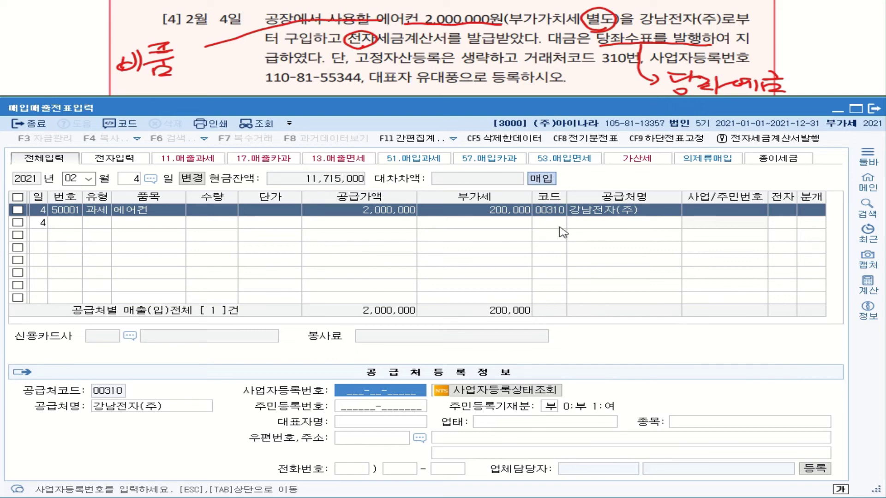
Step: Fill in the business registration number and representative's name for 강남전자(주), and return to the purchase line
click(554, 213)
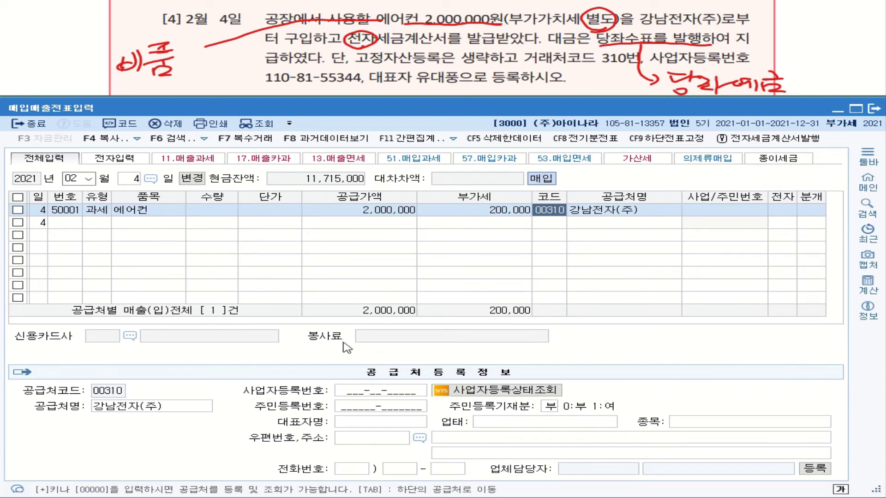
click(377, 409)
click(372, 392)
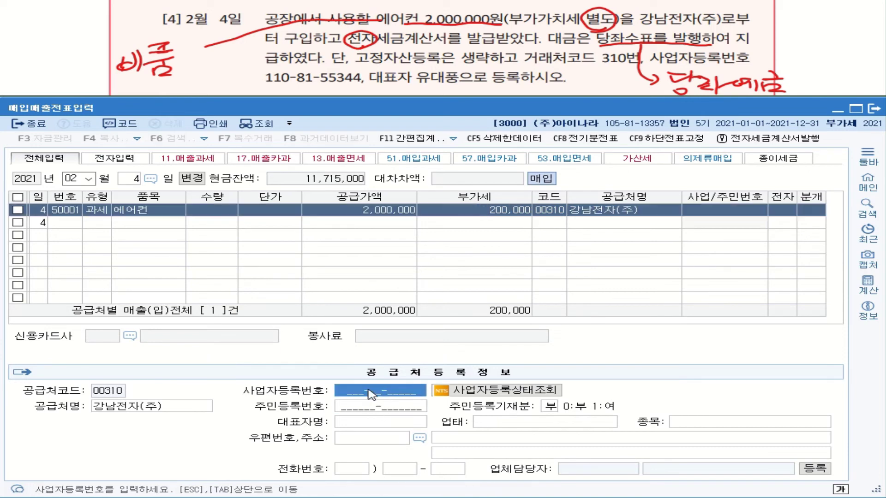
text(110-81-)
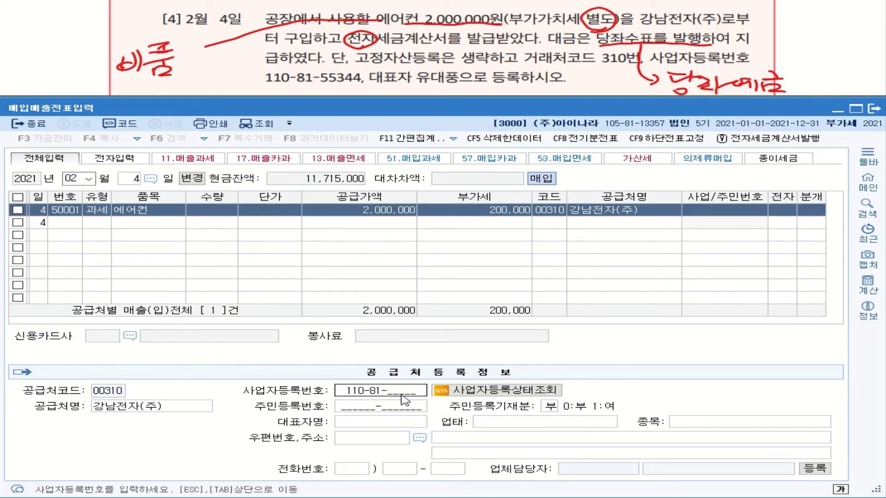
text(55344)
key(Return)
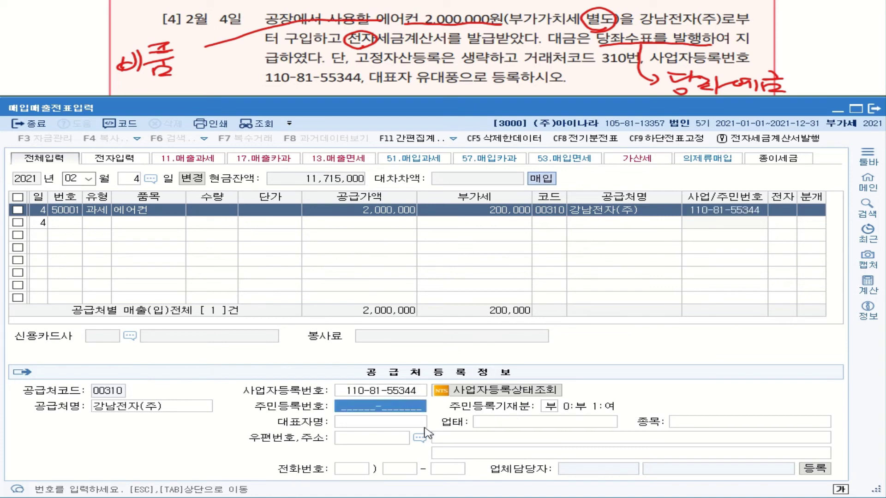
click(407, 421)
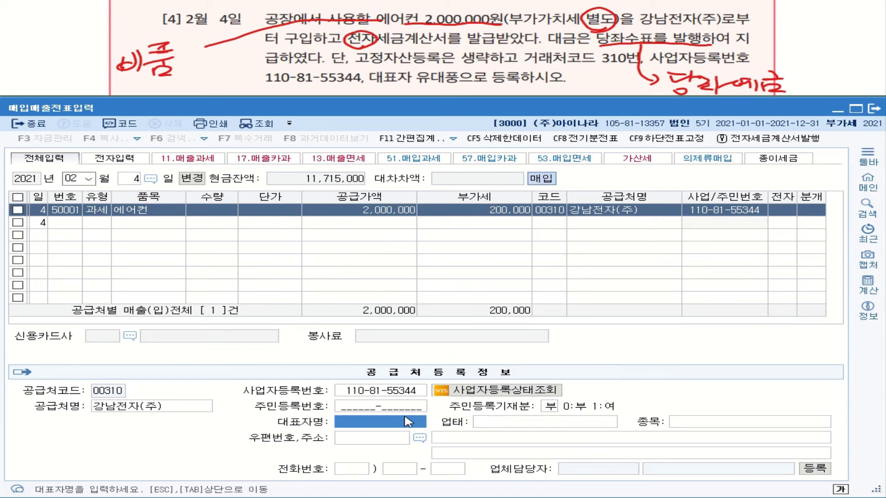
text(윤)
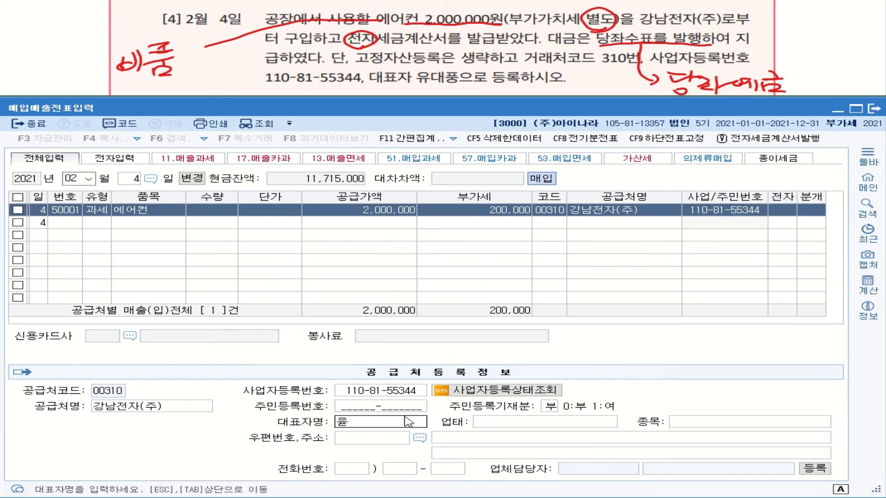
text(대푸ㅇ)
key(Return)
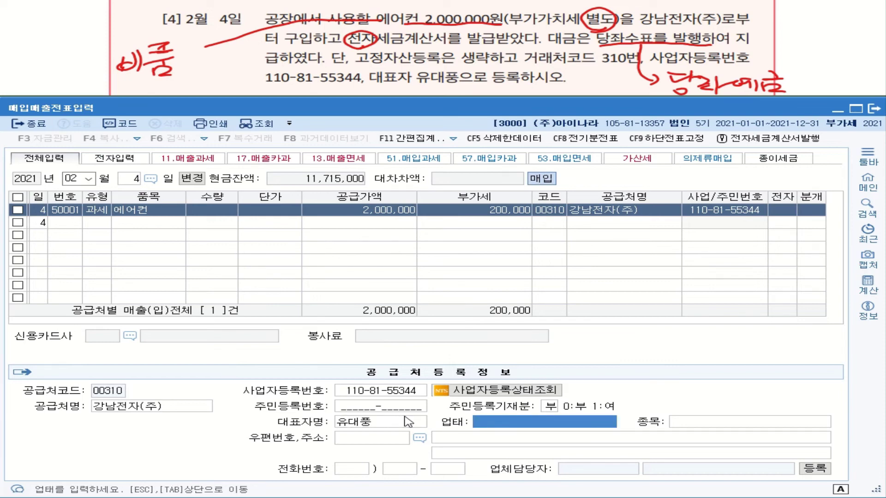
click(449, 466)
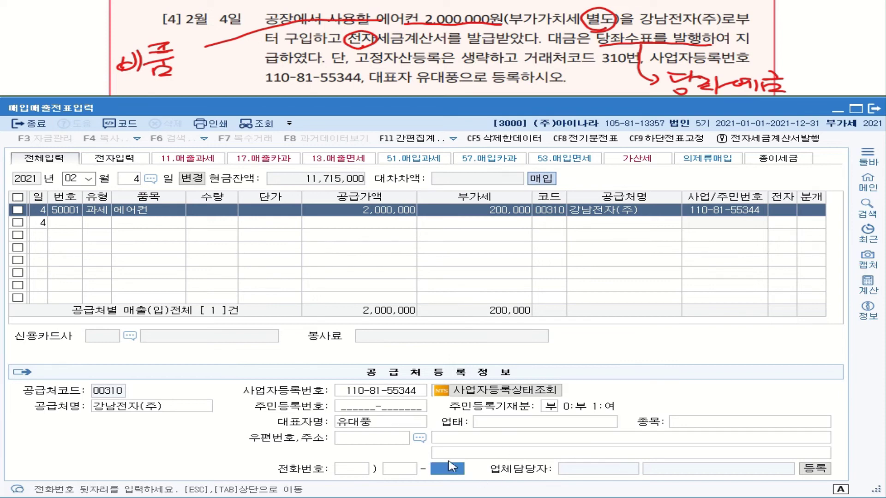
click(558, 210)
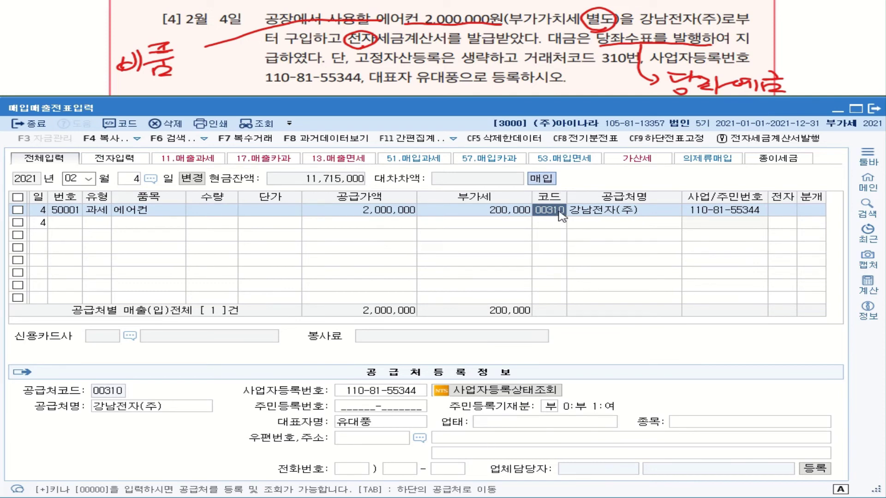
Step: Mark the 에어컨 purchase as an electronic tax invoice (여) and set its journal type to 혼합
click(780, 211)
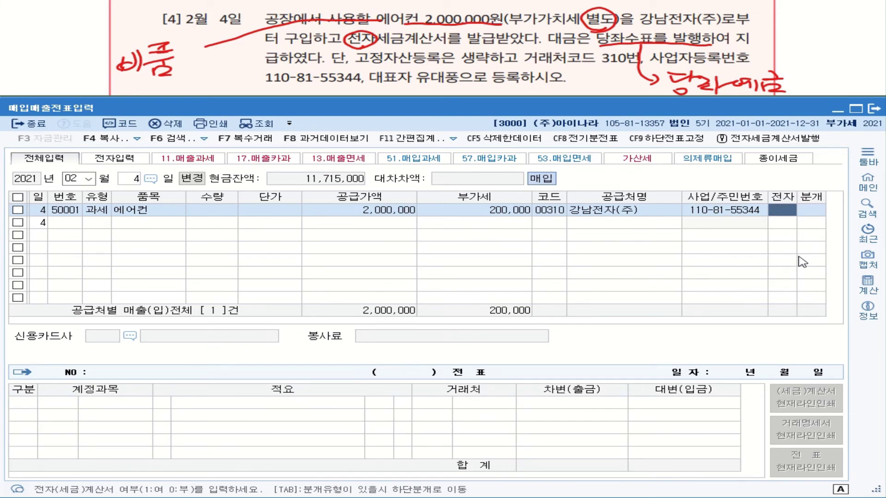
text(1)
key(Return)
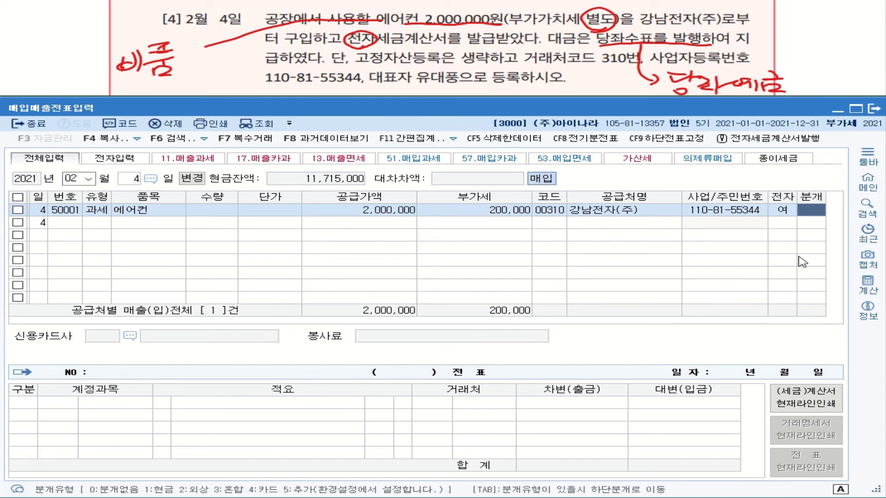
text(3)
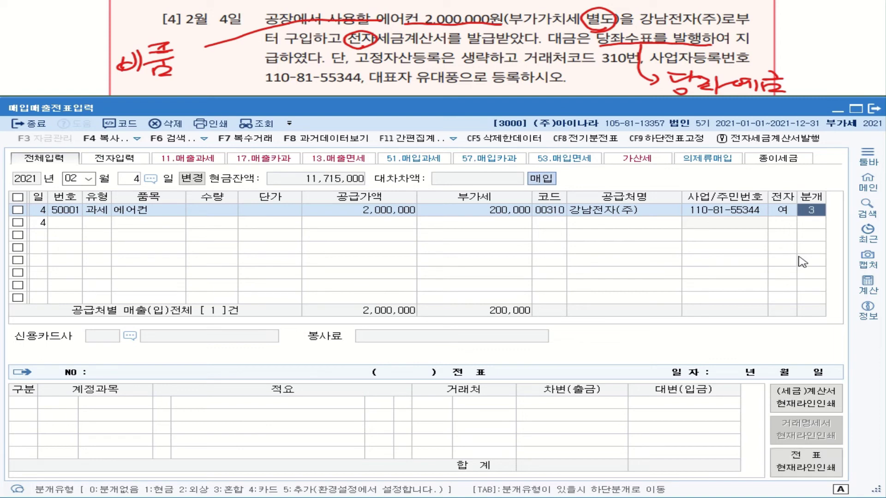
key(Return)
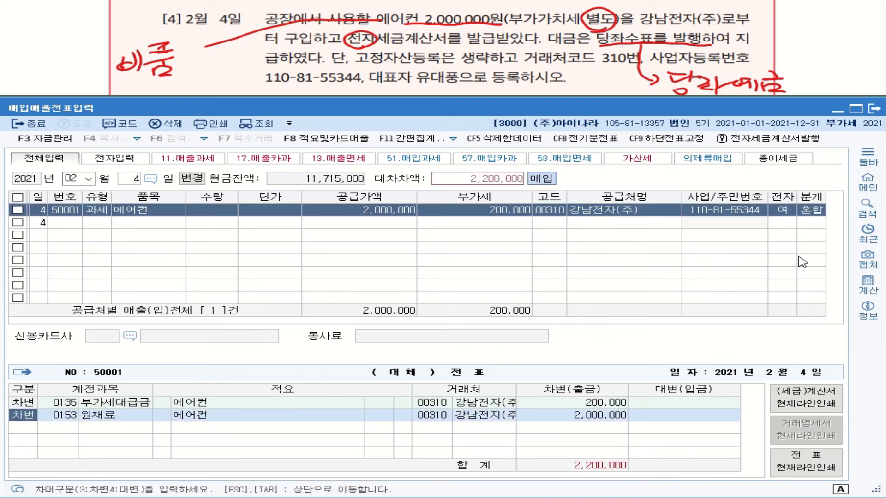
Step: Change the account of the 원재료 debit line to 0212 비품 and accept its amount
click(70, 414)
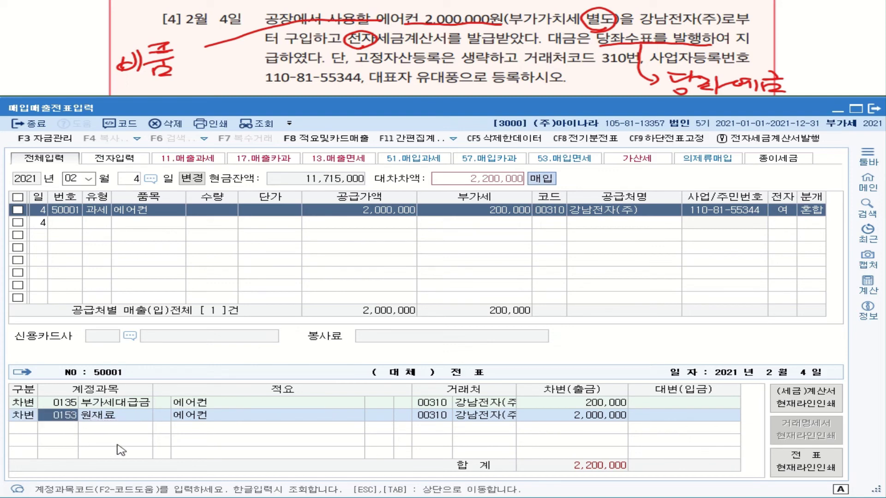
text(0212)
key(Return)
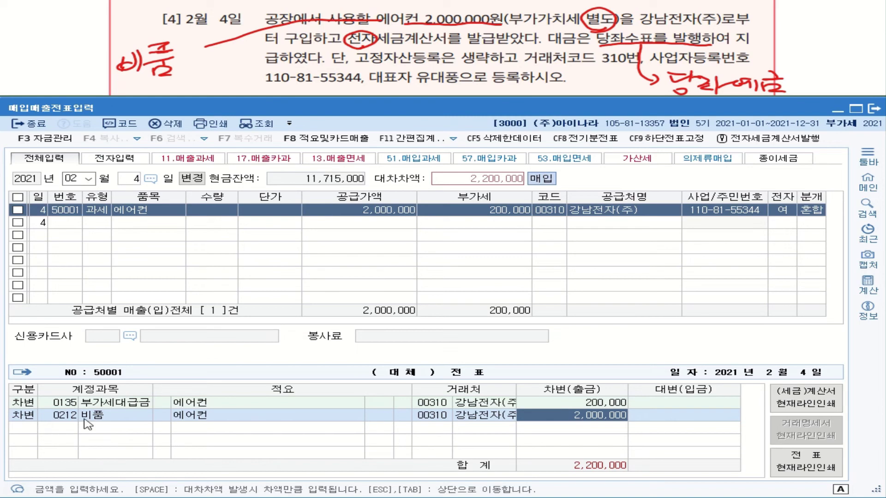
key(Return)
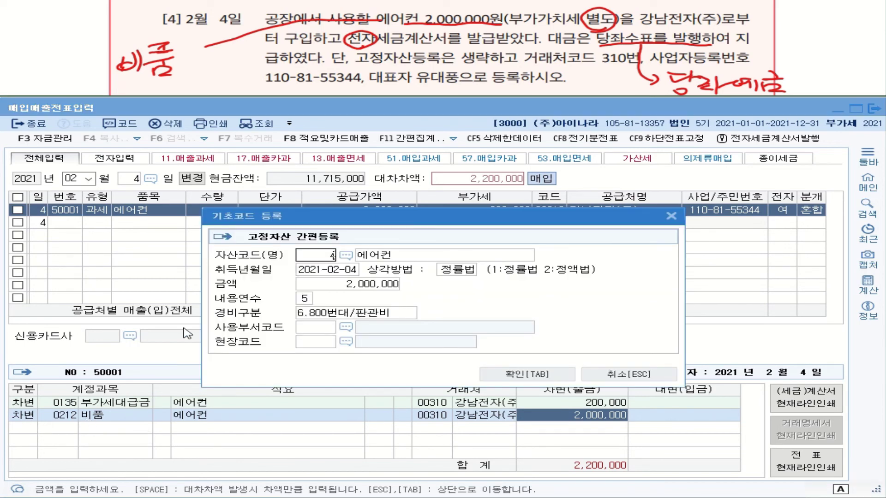
text(4)
key(Return)
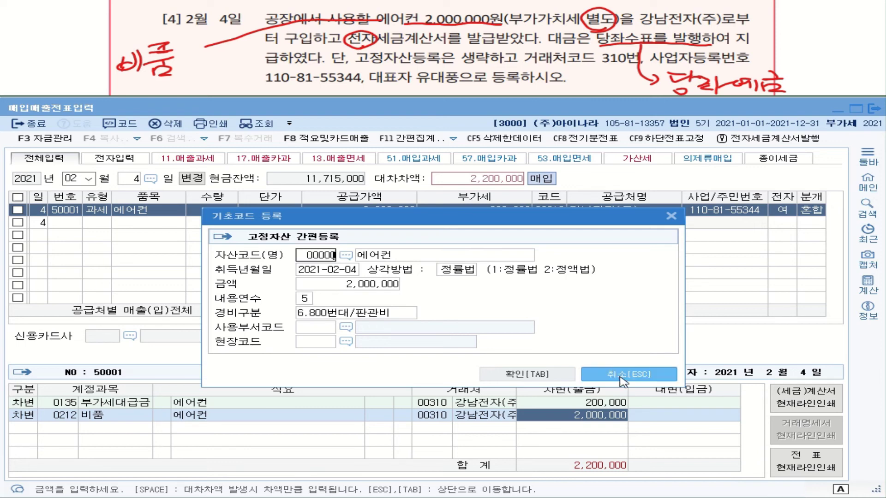
click(549, 376)
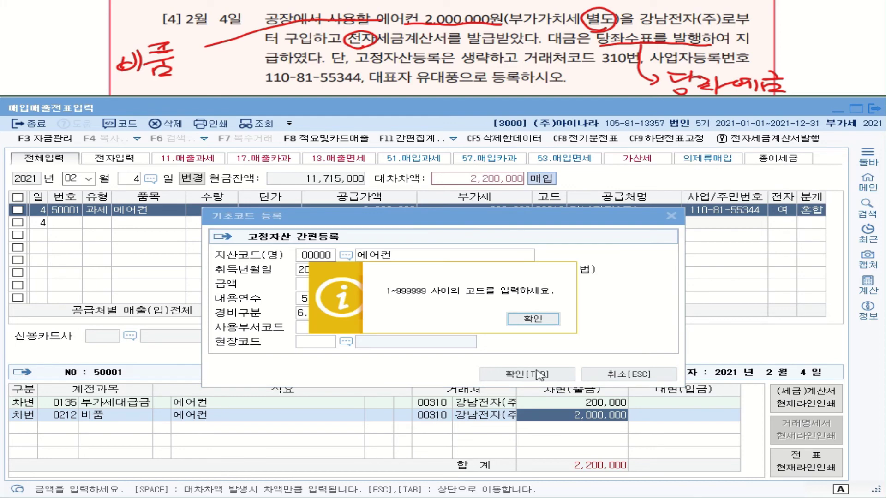
click(535, 319)
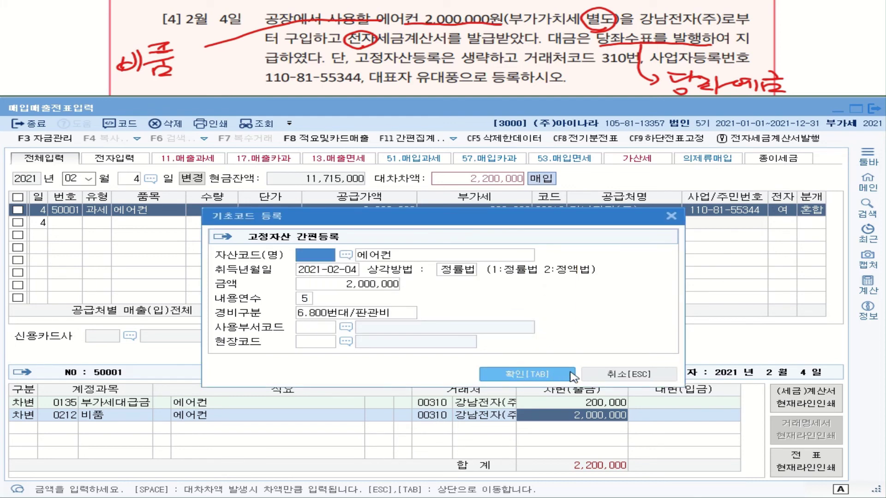
Step: Skip the fixed asset registration, add a credit line to 0102 당좌예금 for 2,200,000, and finish the entry
click(624, 382)
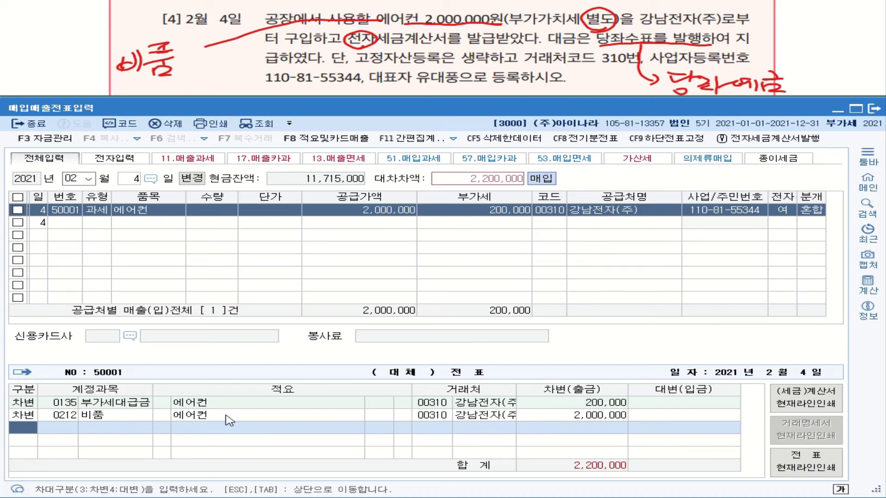
text(4)
key(Return)
text(102)
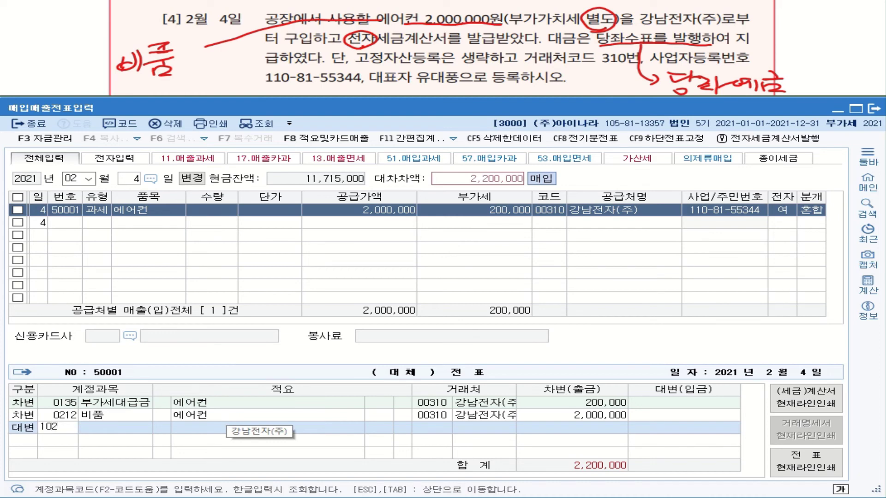
key(Return)
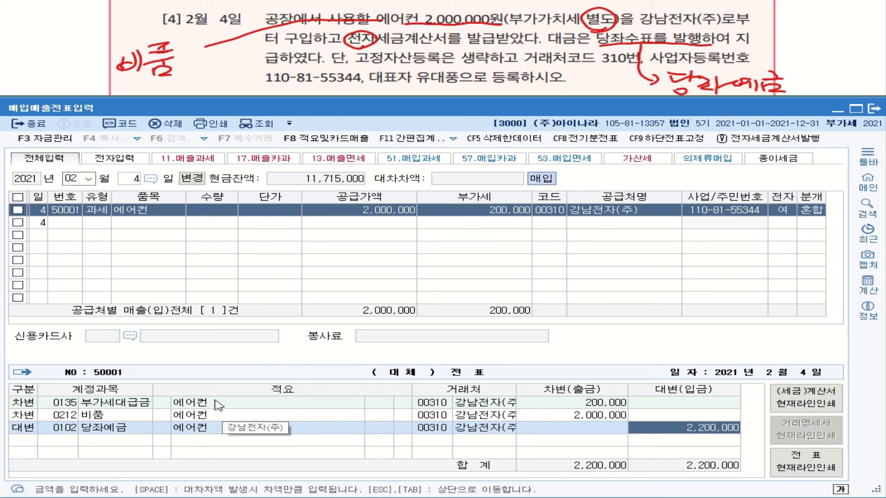
click(99, 224)
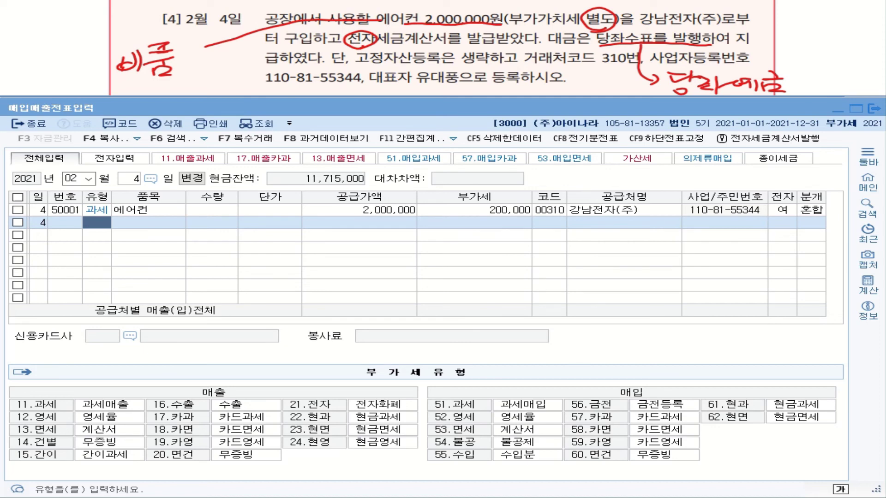
Step: Leave the voucher entry and open 세금계산서합계표 from the 부가가치 section
key(Escape)
click(77, 128)
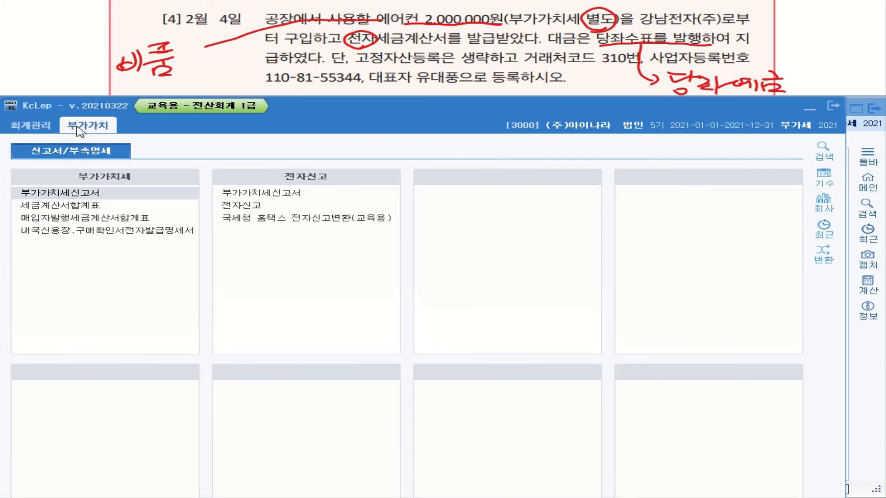
click(89, 207)
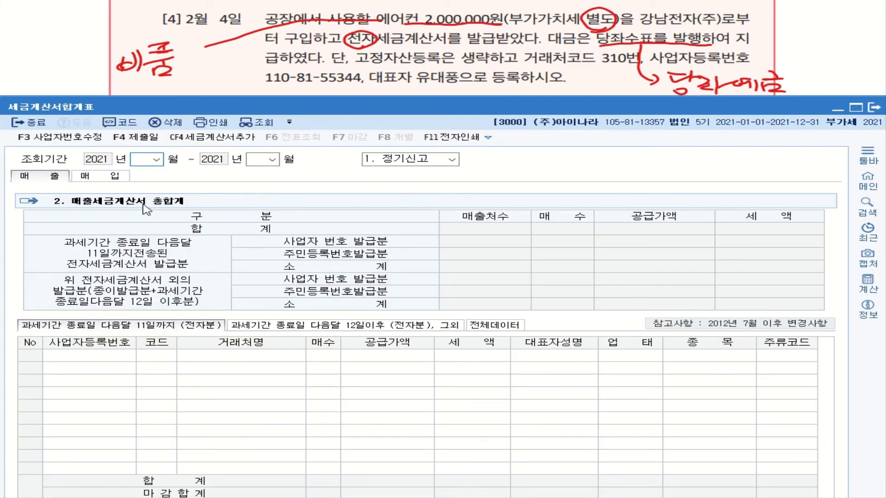
Step: Query 세금계산서합계표 for 2021년 01월 through 03월 with 정기신고 as the filing type
click(156, 159)
click(144, 169)
click(262, 160)
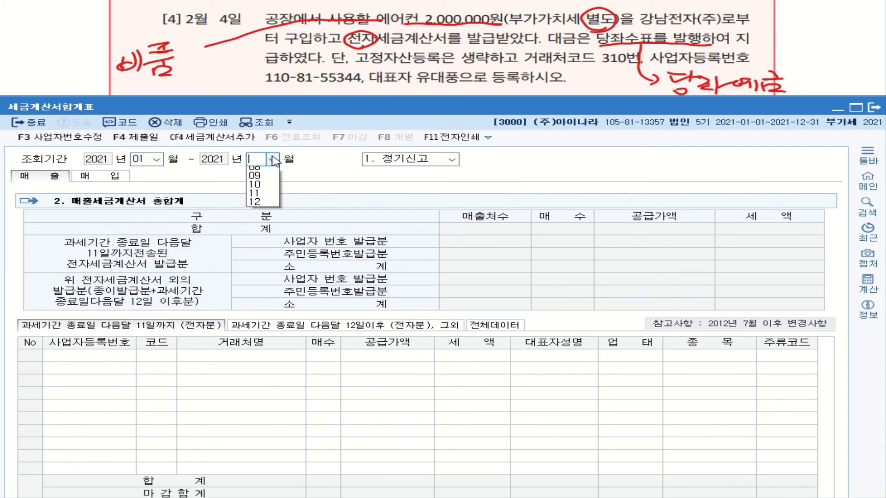
click(262, 189)
key(Return)
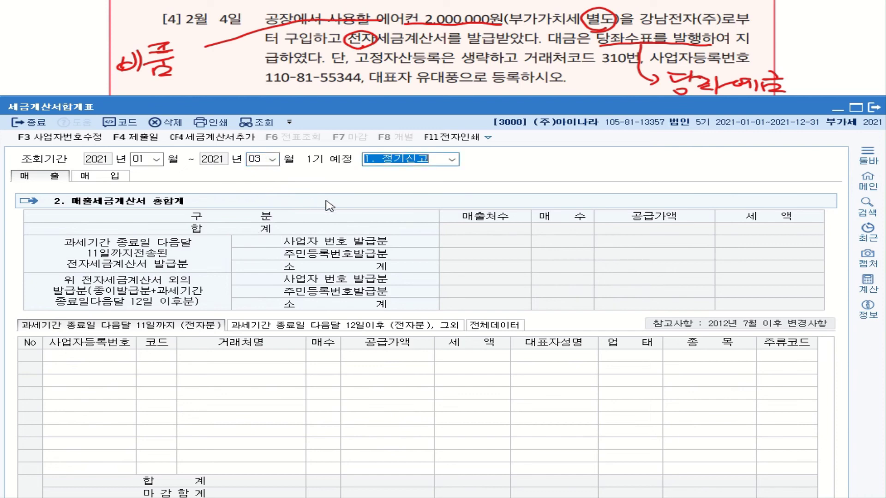
key(Return)
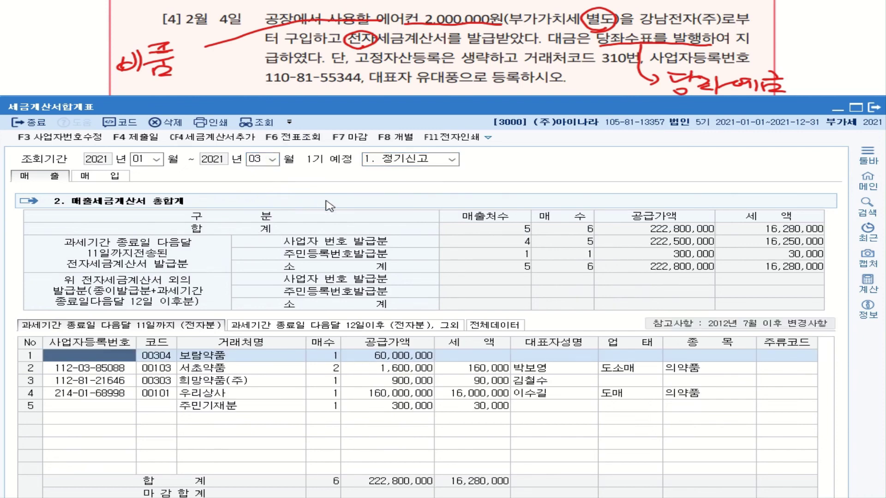
Step: Review the 매입 invoices in both the 11일까지 (전자분) and 12일이후, 그외 lists, and close 세금계산서합계표
click(118, 183)
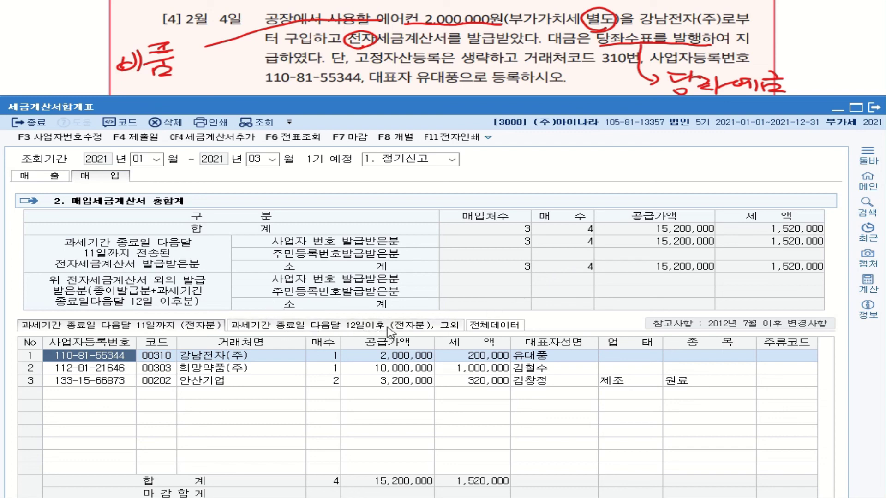
click(456, 328)
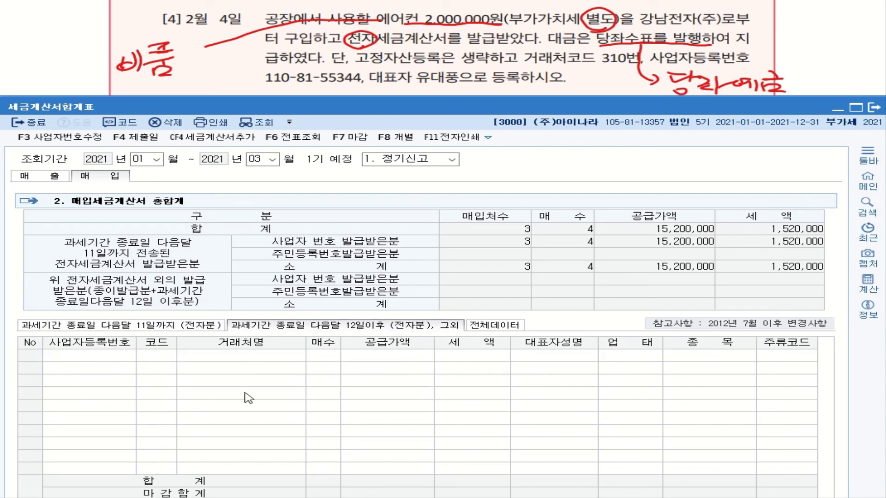
click(193, 328)
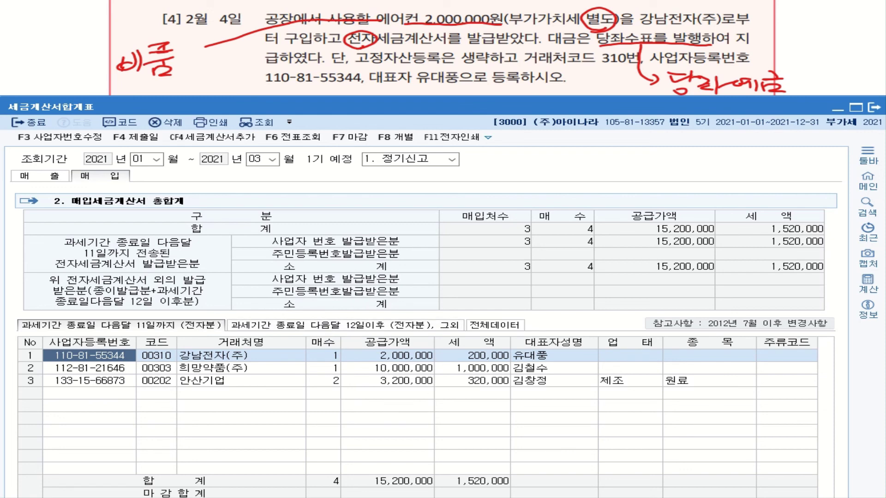
key(Escape)
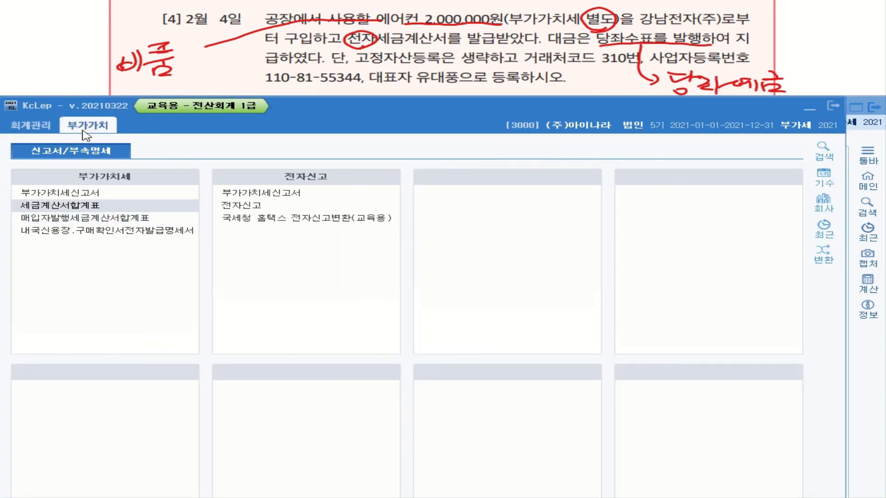
Step: Open 부가가치세신고서 and query January 1 to March 31, 2021 as 정기신고 without loading the previously saved data
double_click(74, 193)
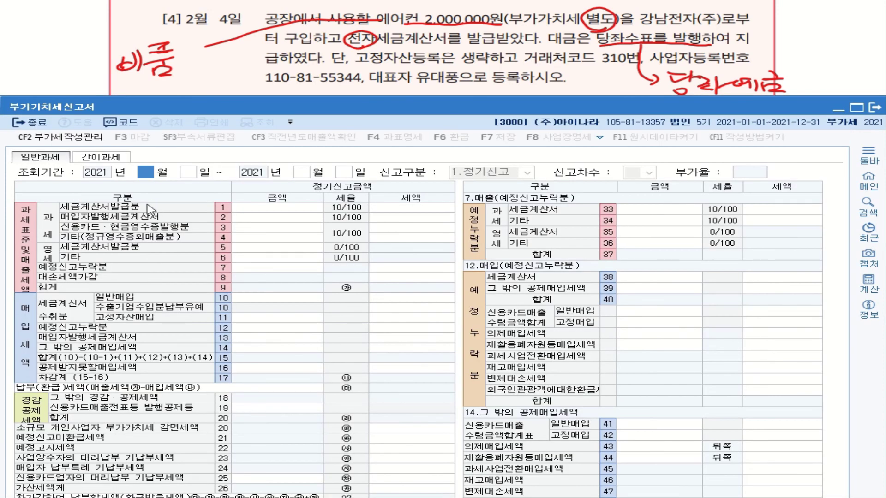
text(1)
key(Return)
key(Return)
text(3)
key(Return)
key(Return)
key(Return)
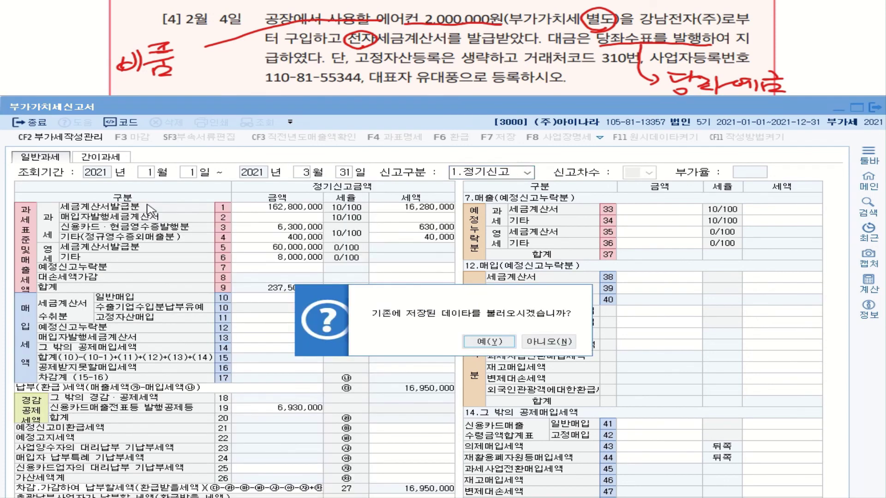
click(551, 344)
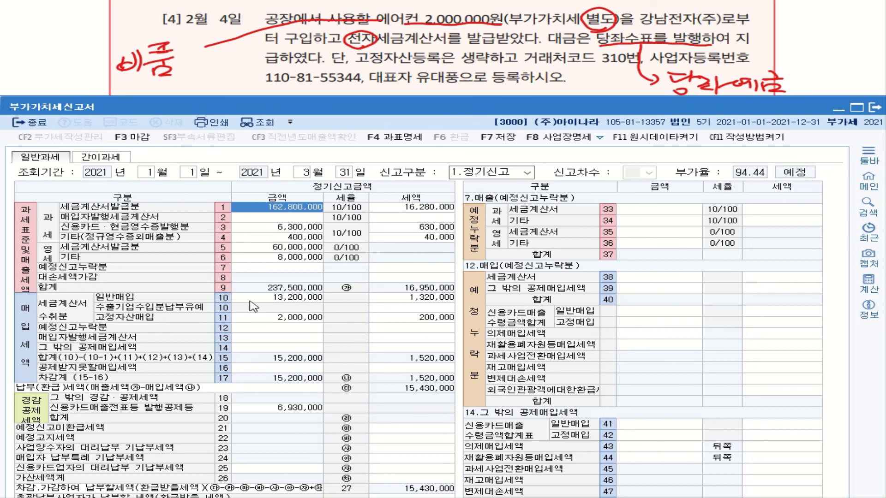
Step: Check the 일반매입 and 고정자산매입 amounts under 세금계산서수취분 in the VAT return
click(287, 299)
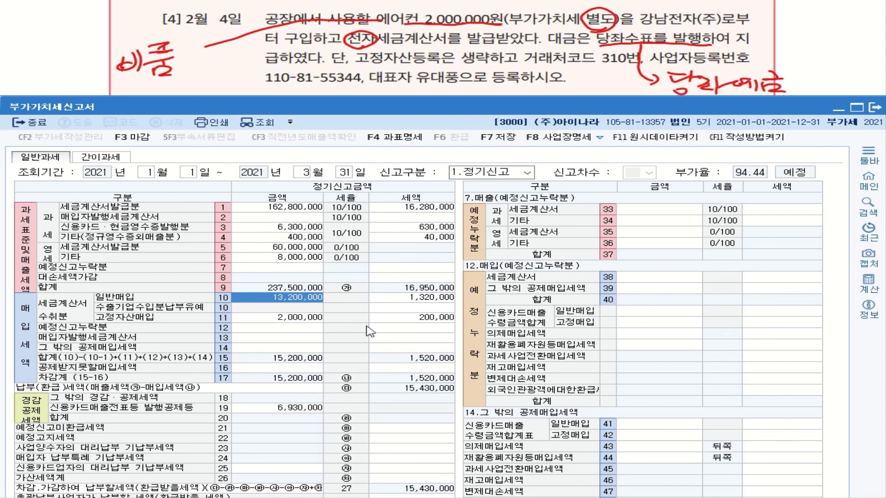
click(315, 322)
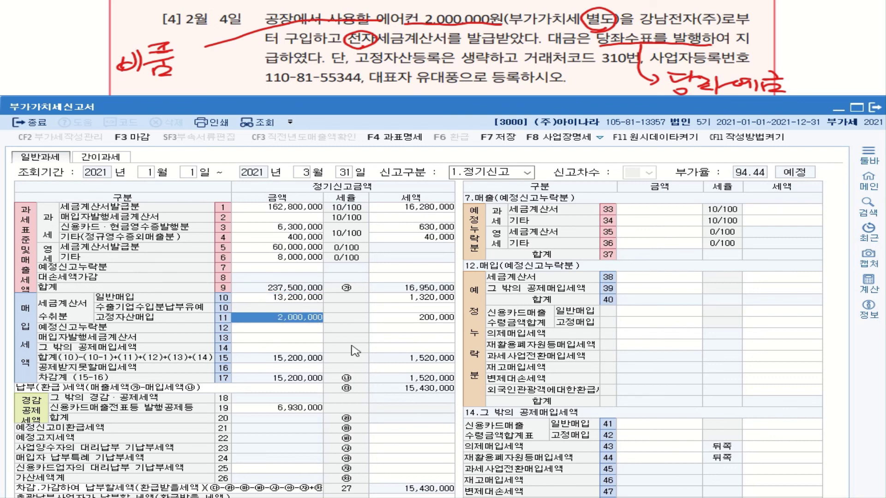